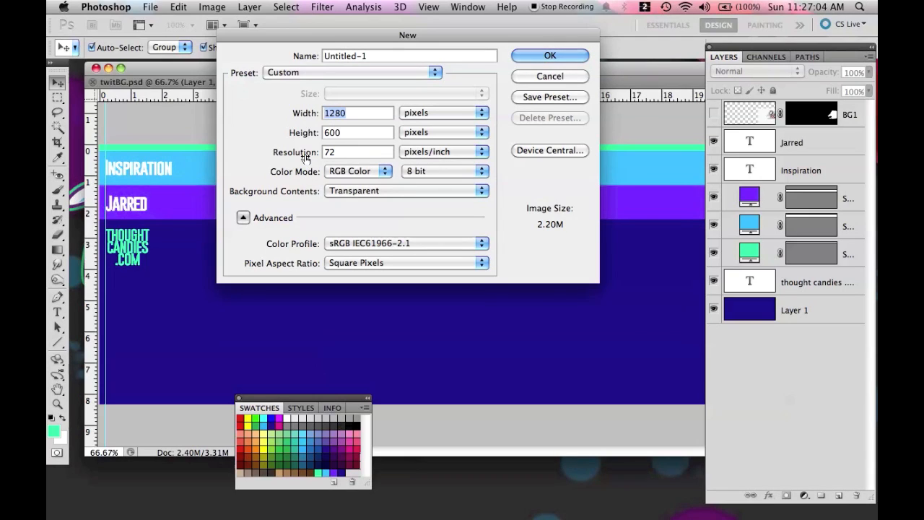
- Create a new 1280 × 600 pixel RGB document at 72 pixels/inch with transparent background and shift the swatches clear of the canvas
click(362, 113)
click(354, 131)
click(557, 59)
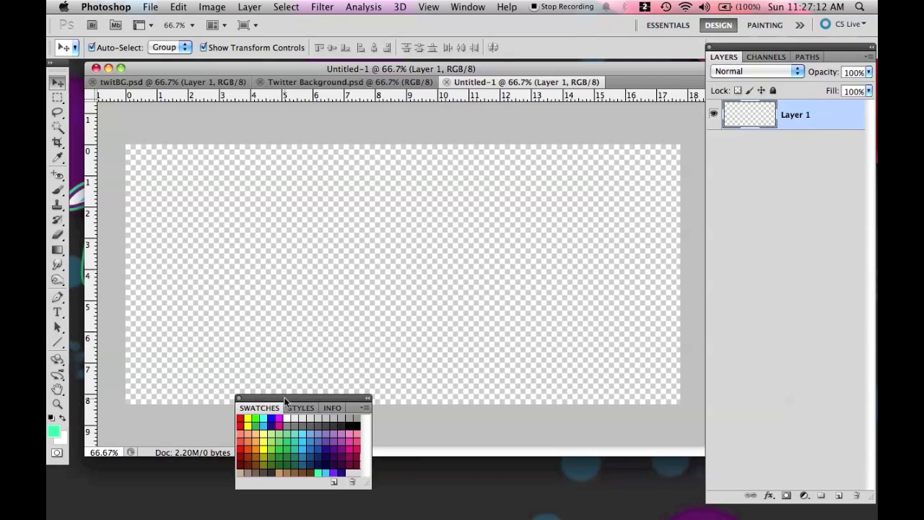
drag(255, 410, 252, 423)
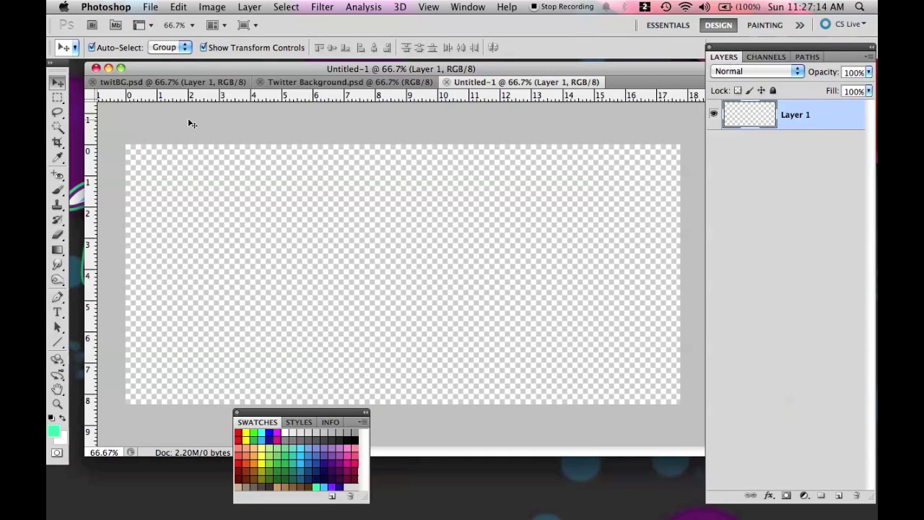
- Check the Guides, Grid & Slices preferences and show the grid over the canvas
key(i)
key(super+k)
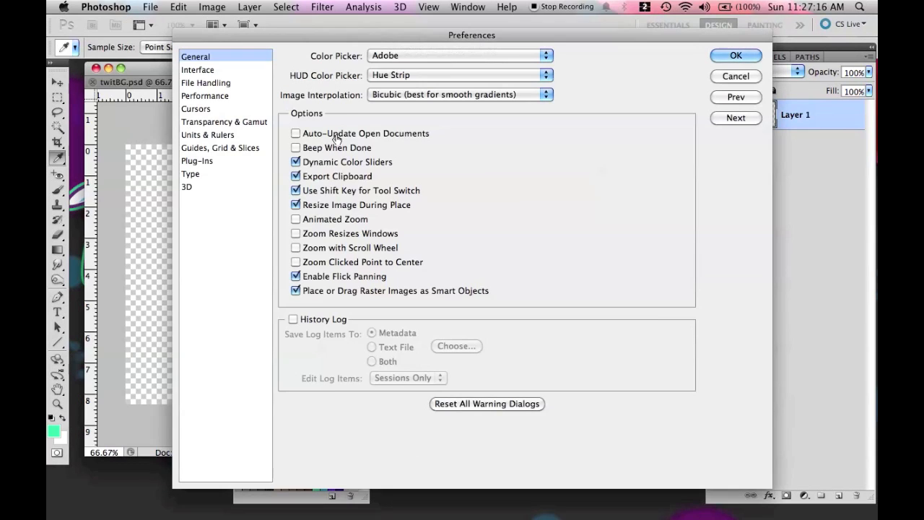
click(223, 147)
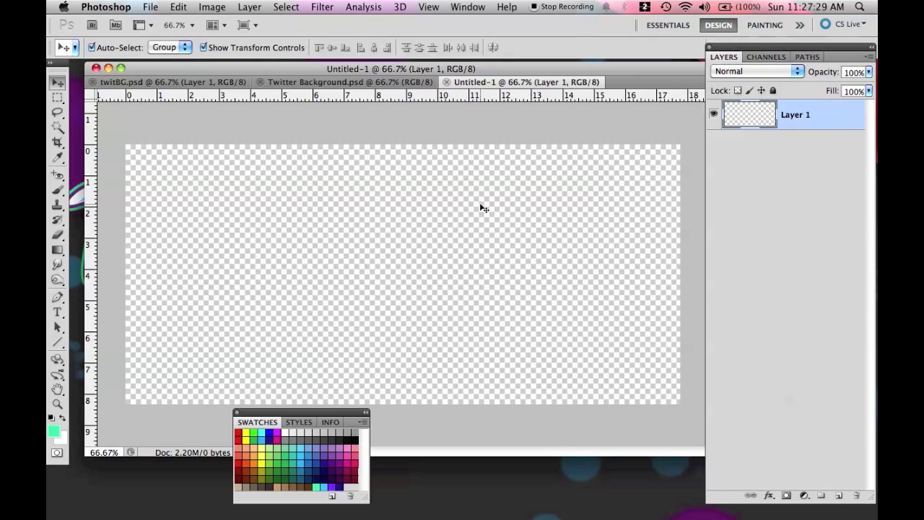
key(super+apostrophe)
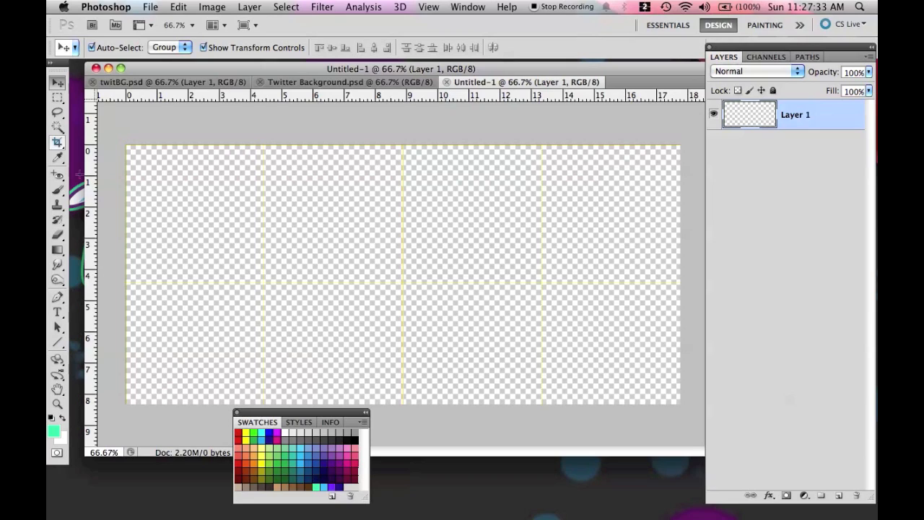
- Select a fixed-size 866 × 400 px rectangle at the canvas's top edge and fill it with light purple
click(58, 97)
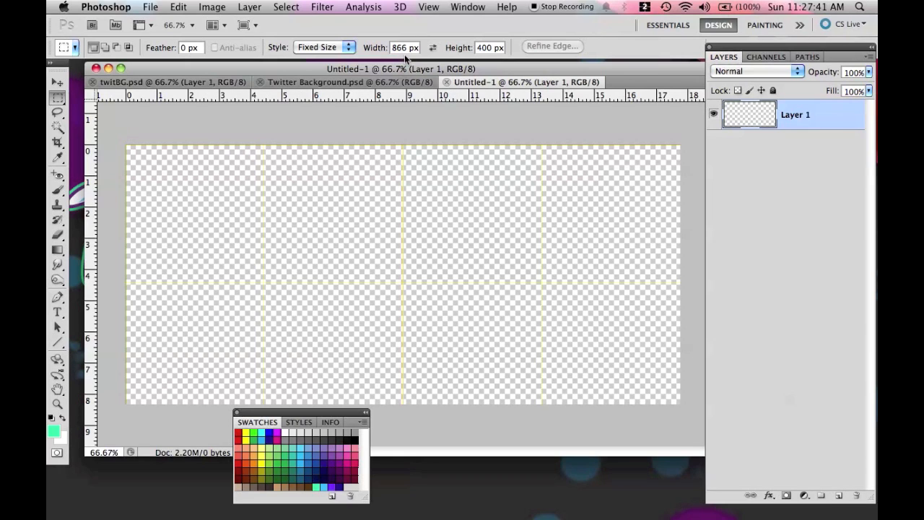
click(258, 147)
drag(224, 139, 219, 140)
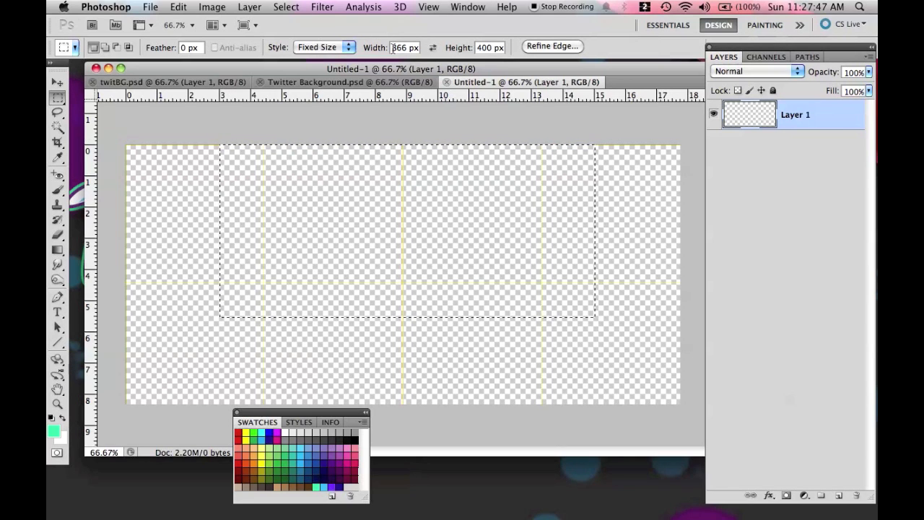
click(339, 447)
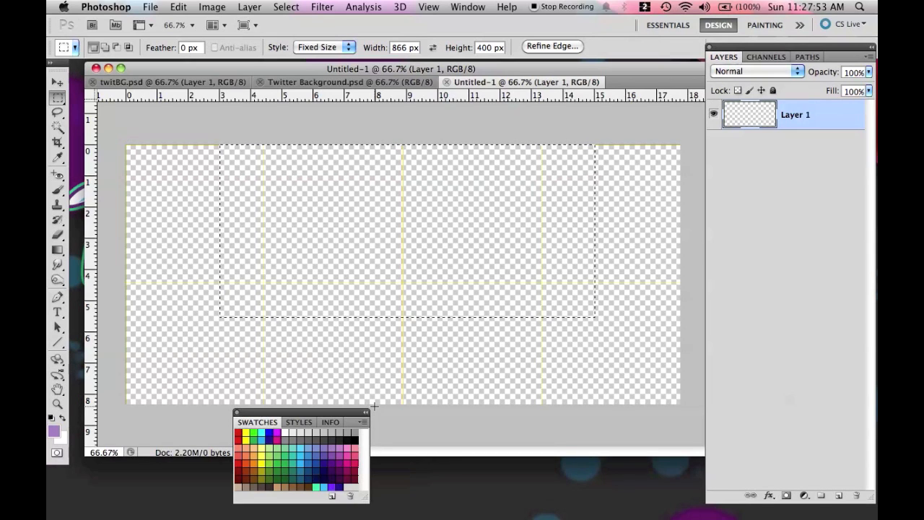
key(alt+BackSpace)
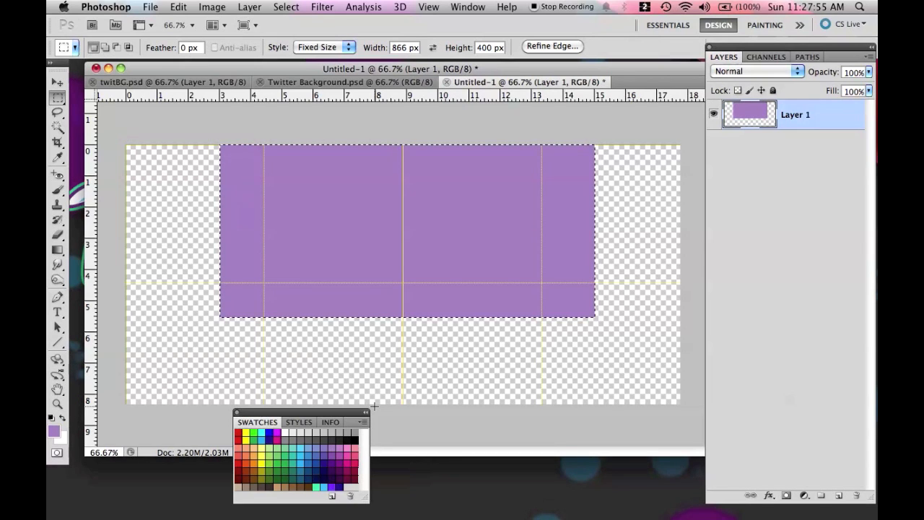
- Deselect and nudge the light purple rectangle left until it is centred on the canvas's middle grid line
click(59, 83)
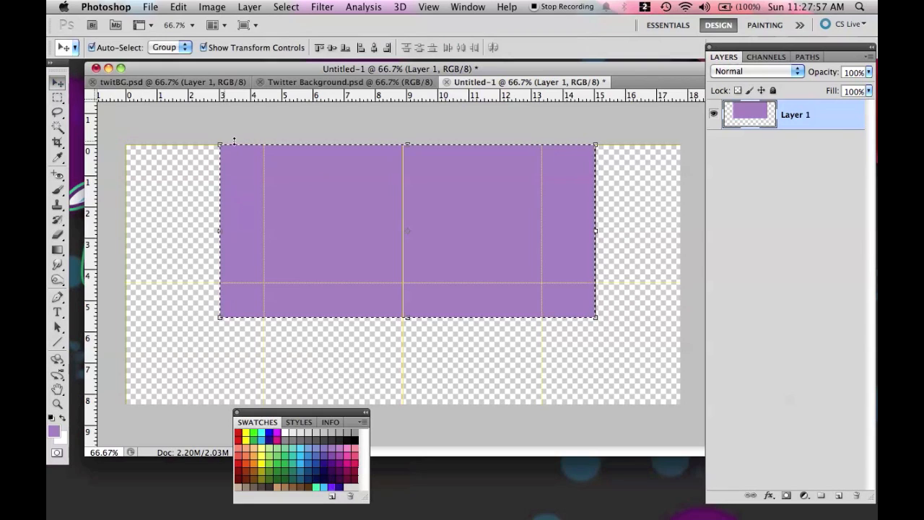
key(super+d)
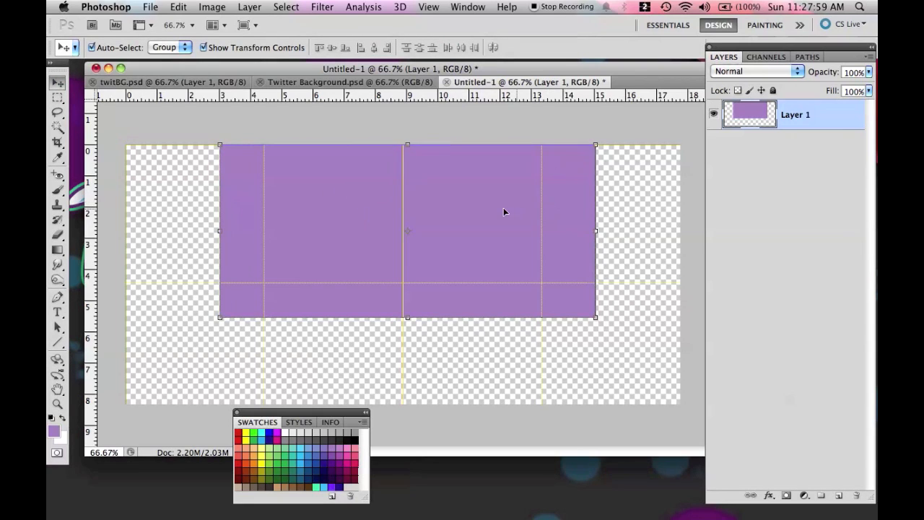
key(shift+Left)
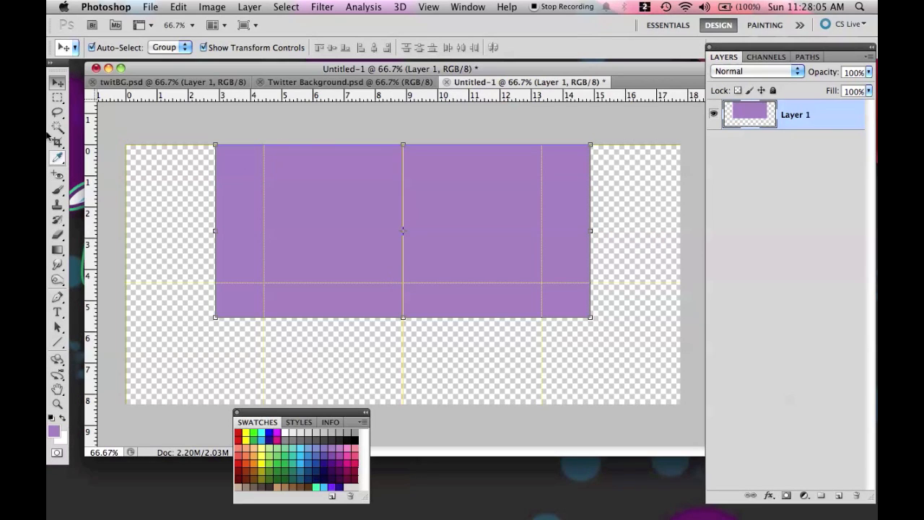
- Draw a horizontal mint green line with a 25 px weight across the full width of the canvas
click(59, 343)
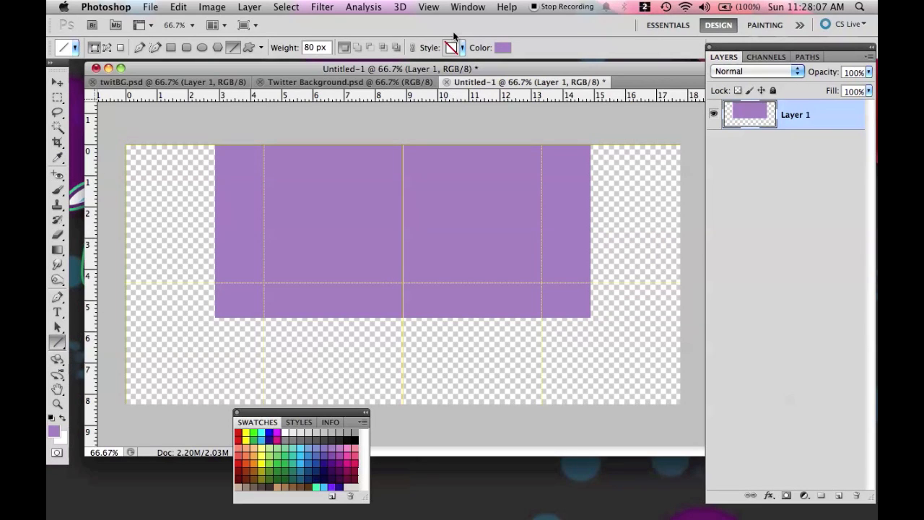
click(317, 486)
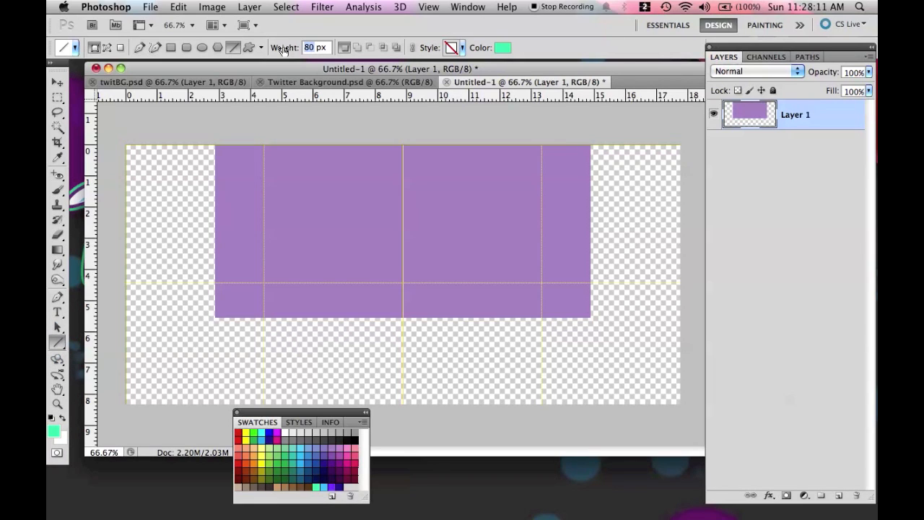
key(Return)
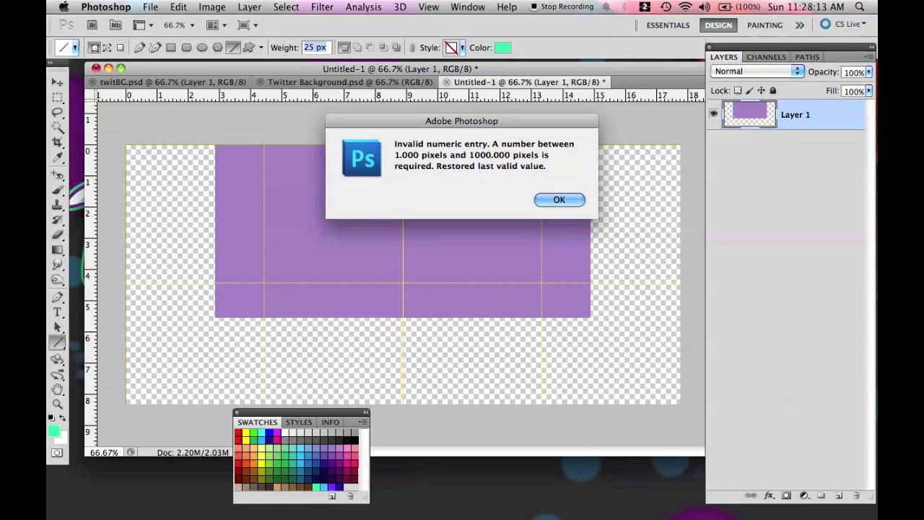
key(Return)
drag(119, 157, 690, 157)
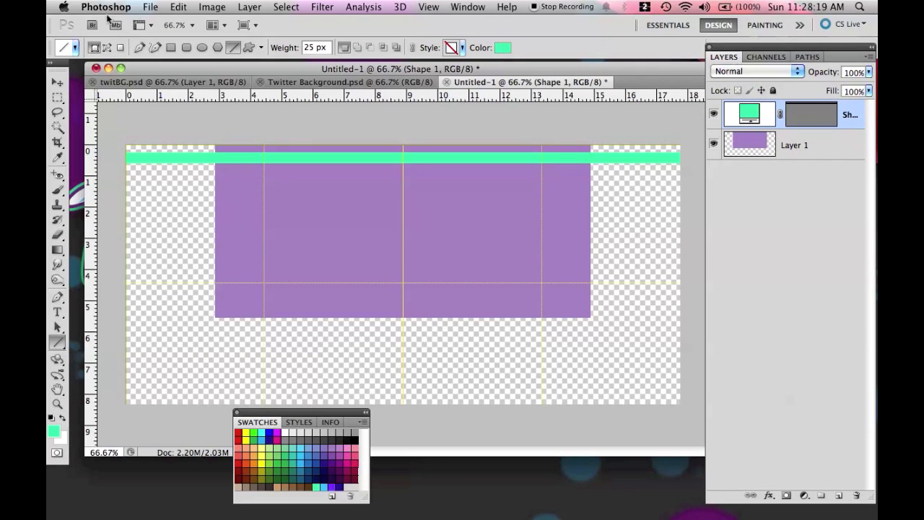
- Move the mint green band up flush with the canvas's top edge and deselect it
key(v)
drag(165, 155, 164, 146)
click(118, 181)
- Draw a horizontal light blue line with an 80 px weight across the full canvas width below the green band
click(57, 342)
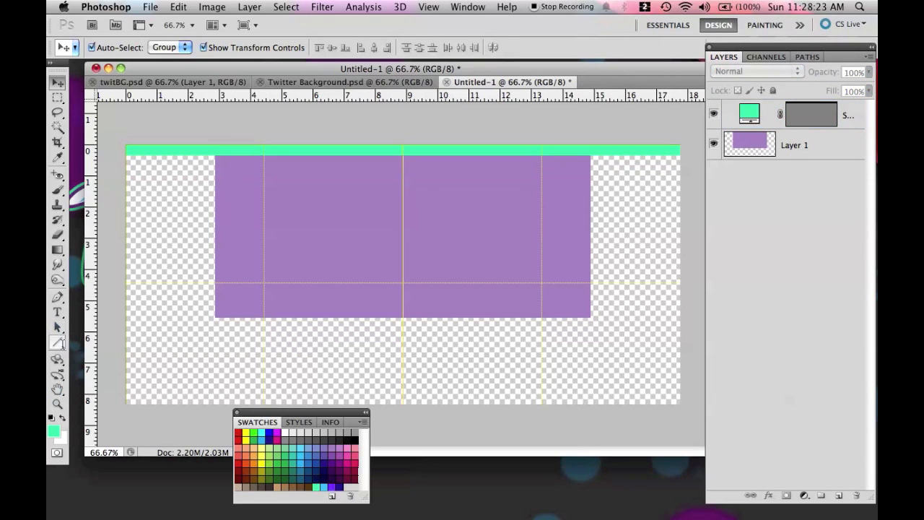
double_click(311, 47)
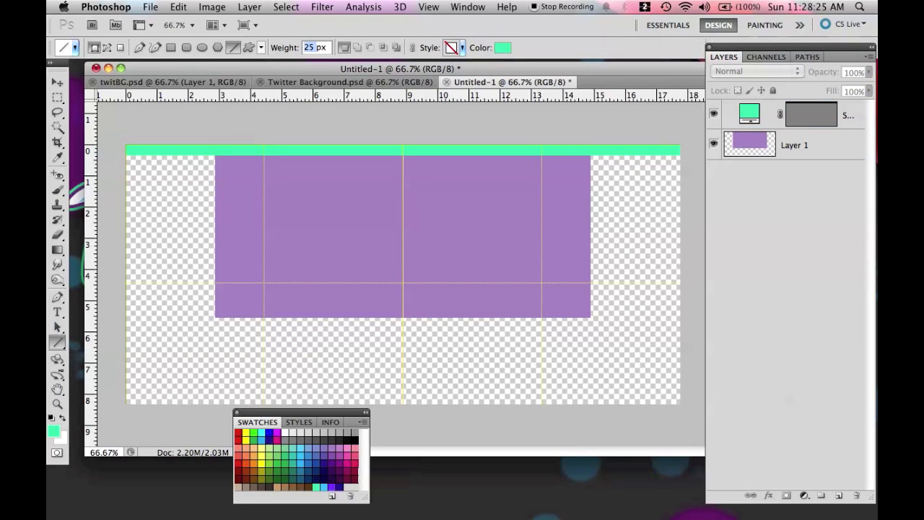
text(80)
key(Return)
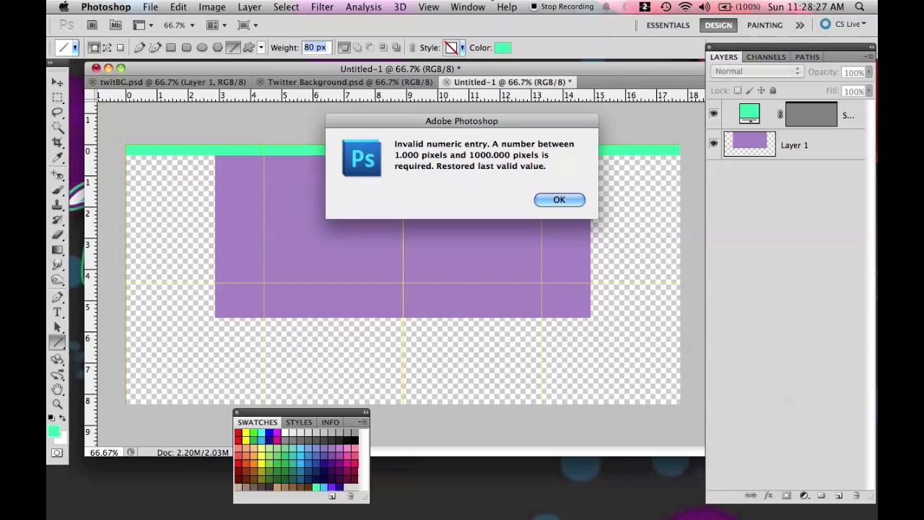
key(Return)
click(322, 487)
drag(116, 213, 700, 206)
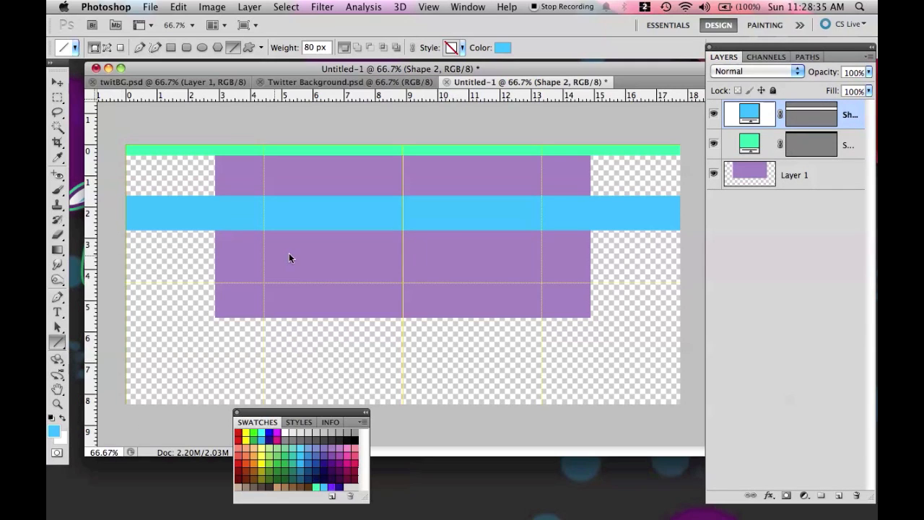
- Duplicate the light blue band just below the original and recolour the copy with the vivid purple swatch
click(62, 87)
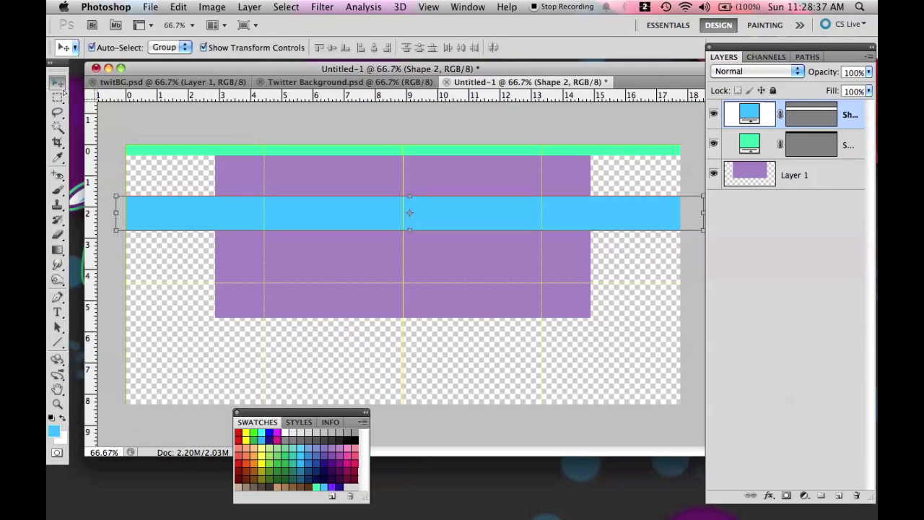
drag(192, 221, 189, 263)
double_click(751, 112)
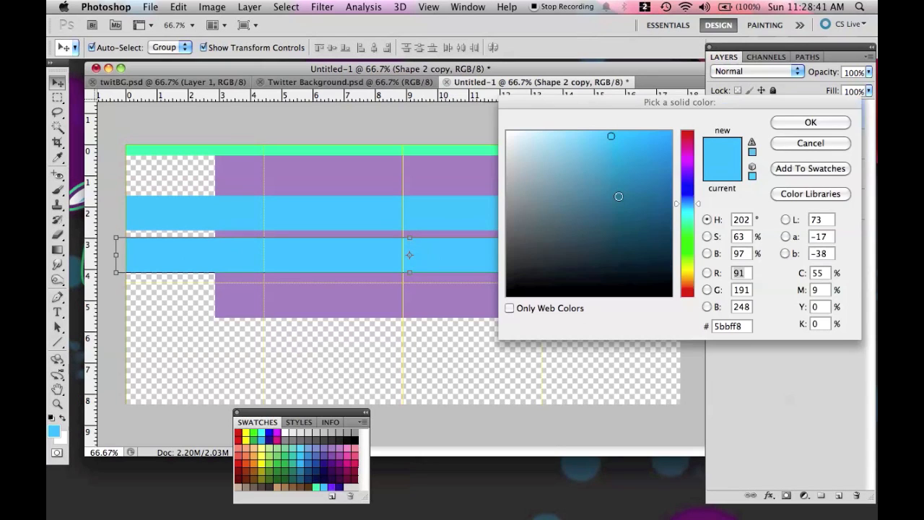
click(333, 489)
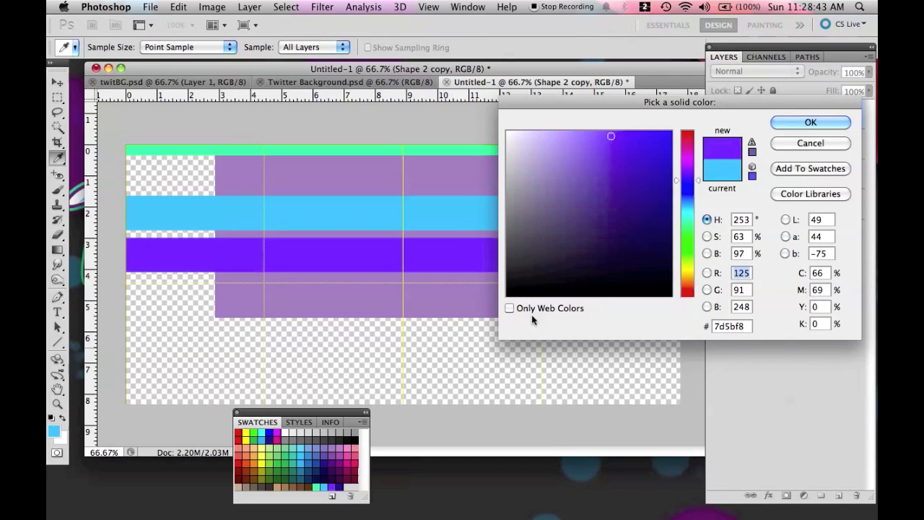
key(Return)
- Stack the light blue band directly under the green one and the vivid purple band directly under the blue one
key(v)
drag(212, 216, 214, 173)
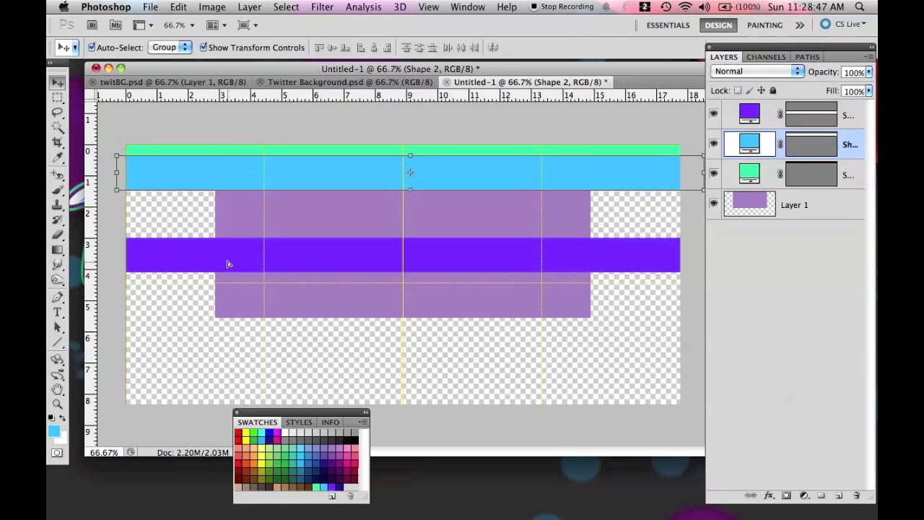
drag(228, 264, 231, 210)
click(351, 159)
click(335, 208)
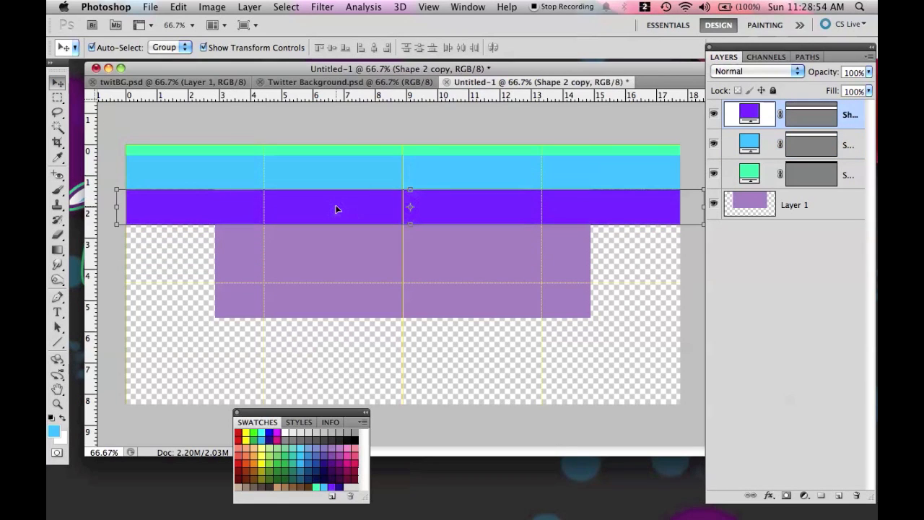
click(637, 357)
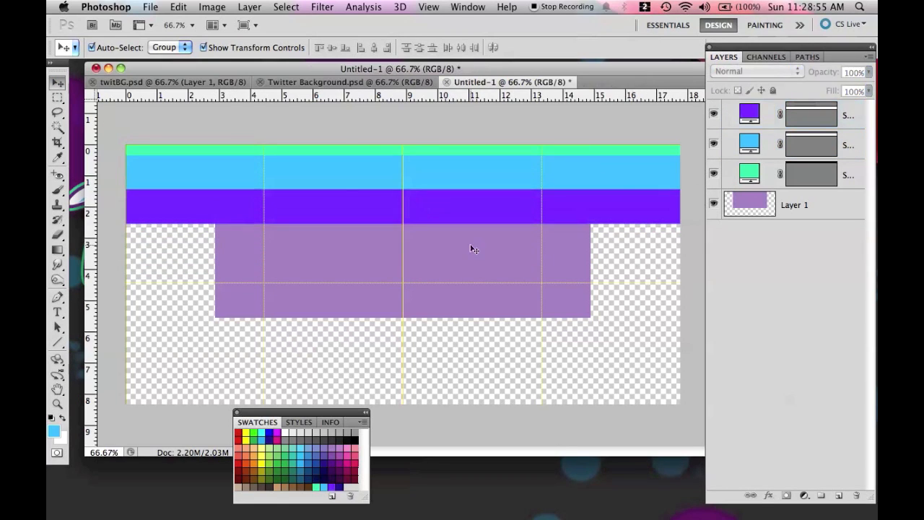
- Bring the light purple rectangle's layer above all the coloured bands in the layer order
click(369, 274)
drag(755, 206, 751, 114)
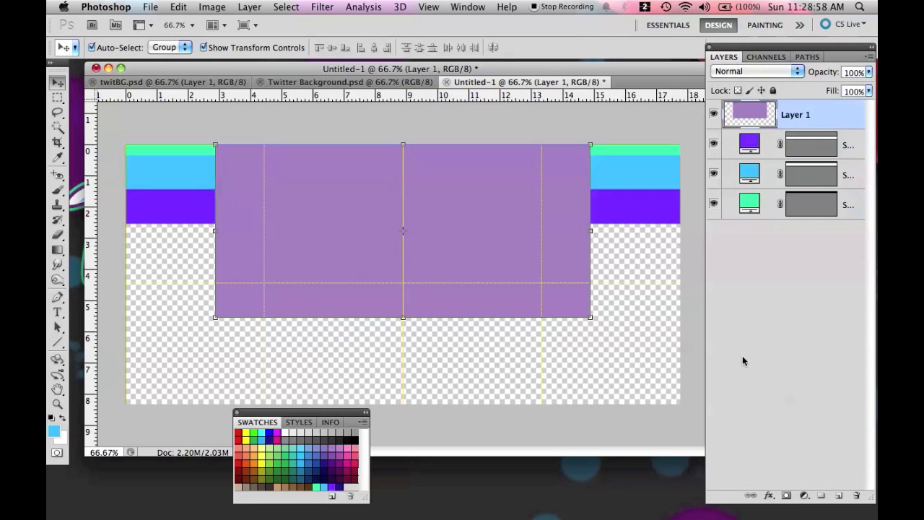
click(742, 355)
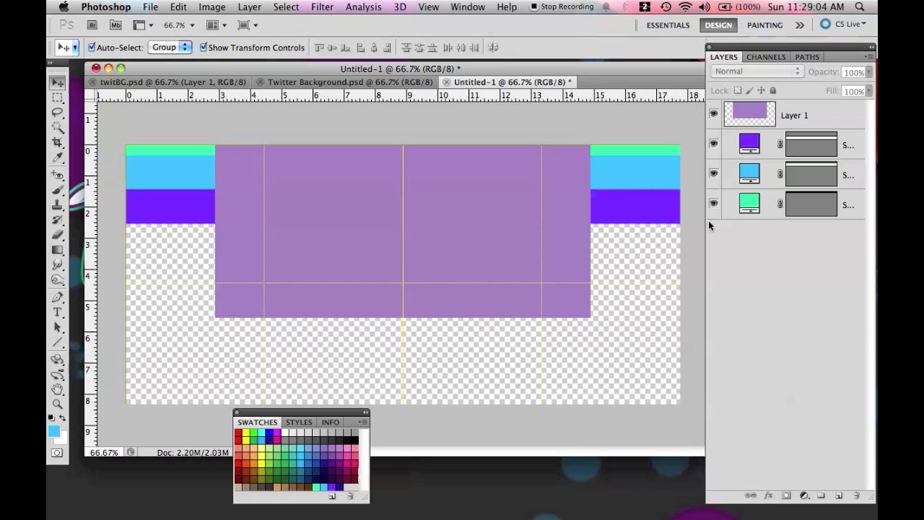
- Add a new layer with default settings and place it at the bottom of the layer stack
key(super+shift+n)
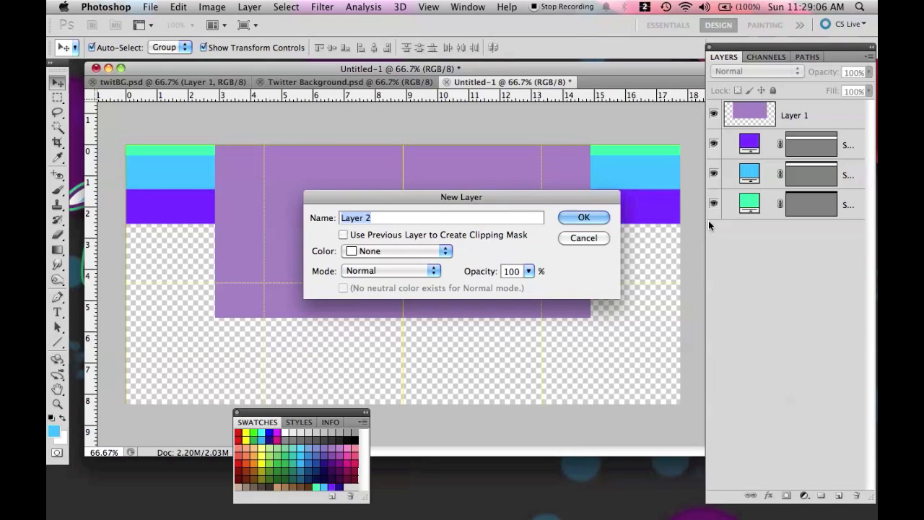
click(566, 219)
drag(768, 119, 762, 229)
- Fill the bottom layer with the dark blue swatch, keeping the swatch's name, and deselect the layer
double_click(340, 487)
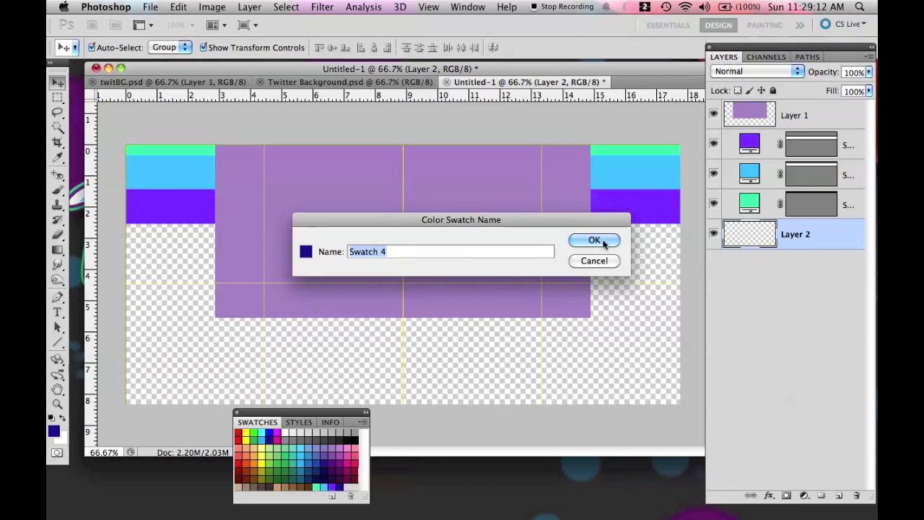
click(603, 244)
key(alt+BackSpace)
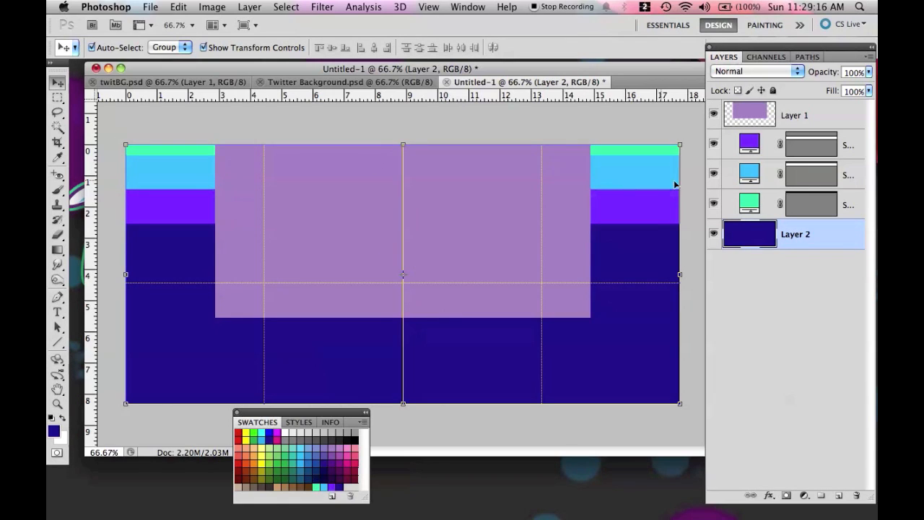
click(766, 349)
- Add the text "Inspiration" in white 18 pt Gobold Bold on the light blue band left of the light purple rectangle
click(57, 312)
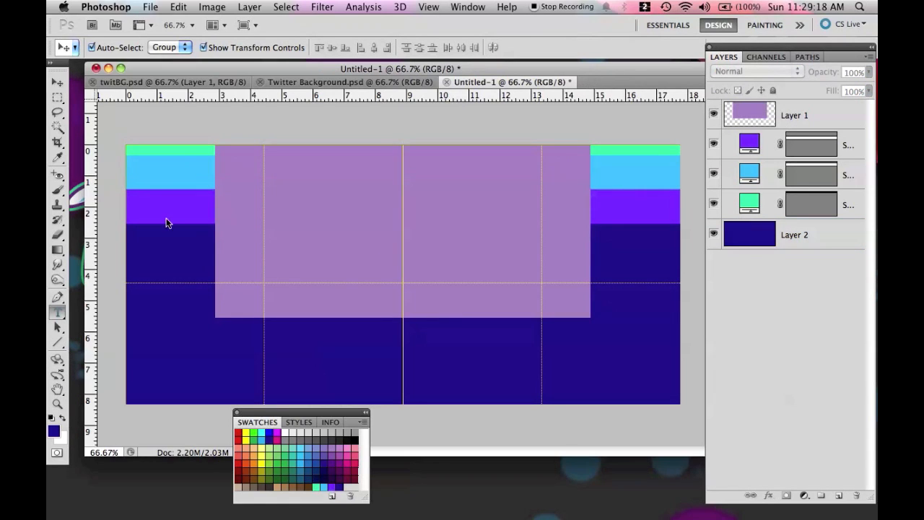
click(510, 48)
drag(541, 184, 508, 132)
click(797, 127)
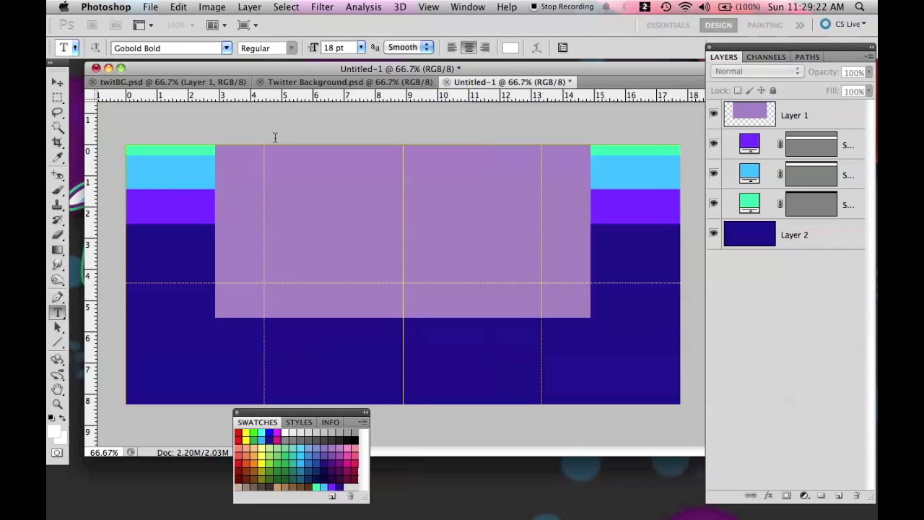
click(153, 178)
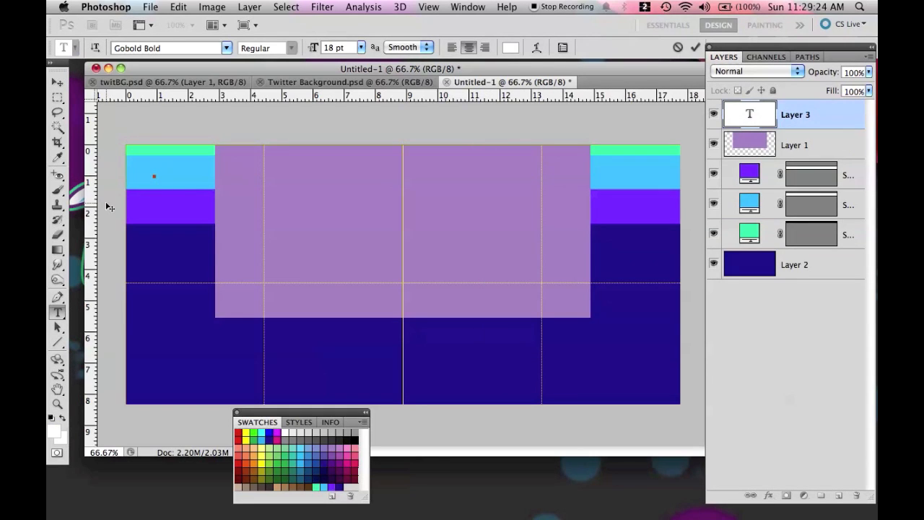
text(INSPIRATION)
click(58, 81)
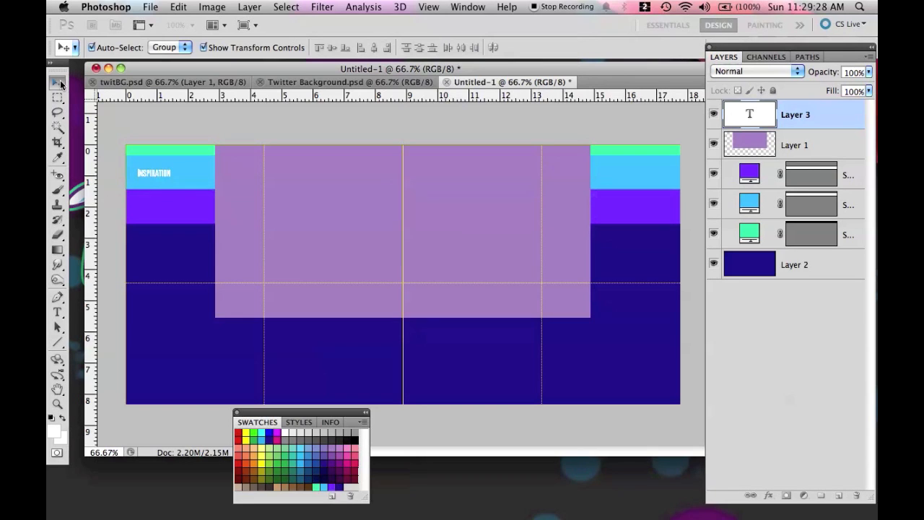
- Enlarge the "Inspiration" text to about 215% and place a copy of it on the purple band below
mouse_move(175, 169)
mouse_down()
mouse_move(214, 138)
mouse_move(192, 174)
mouse_up()
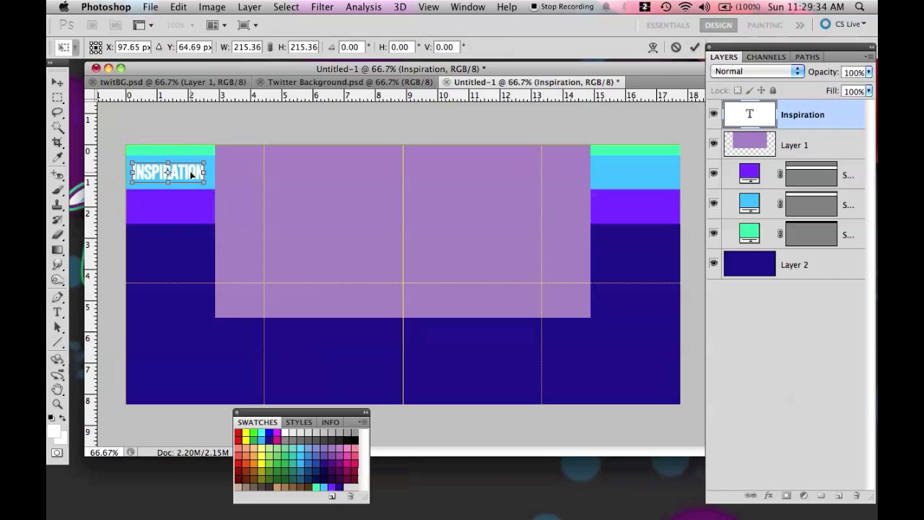
key(Return)
drag(184, 174, 183, 209)
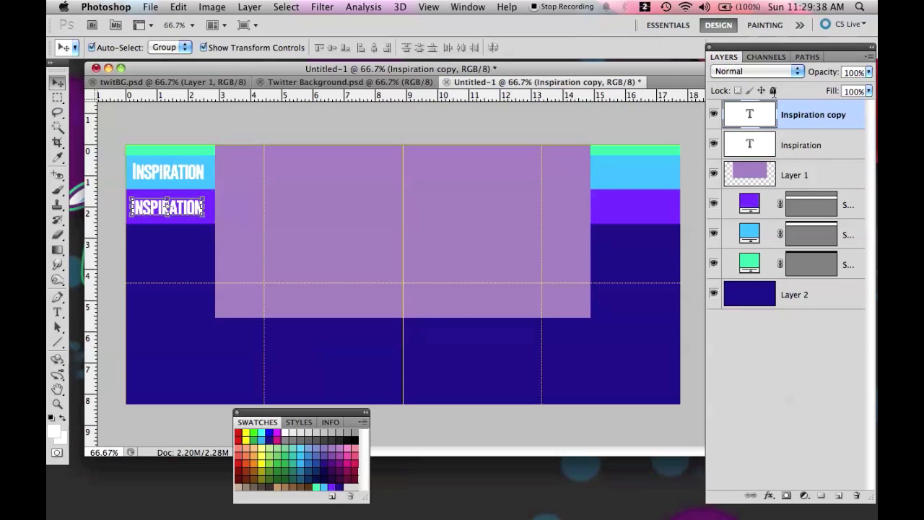
- Replace the wording of the copied text on the purple band with the person's first name
double_click(755, 115)
text(JA)
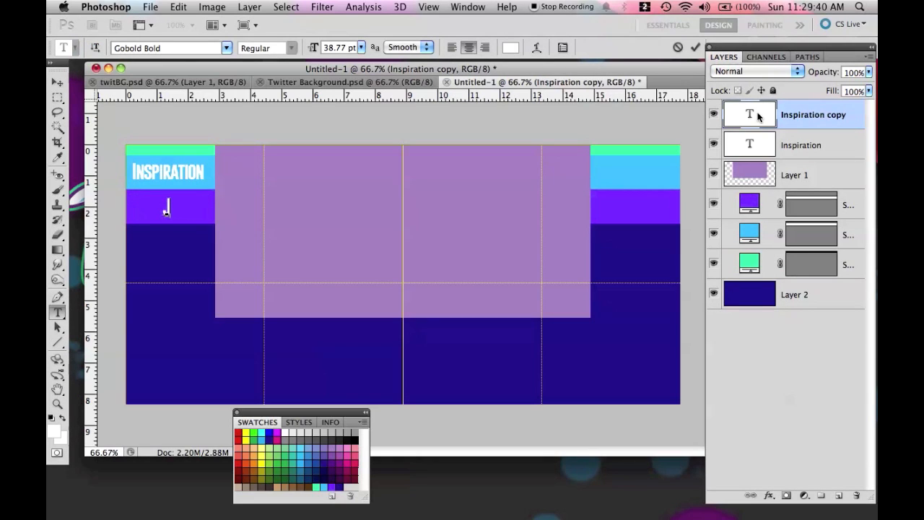
text(RRED)
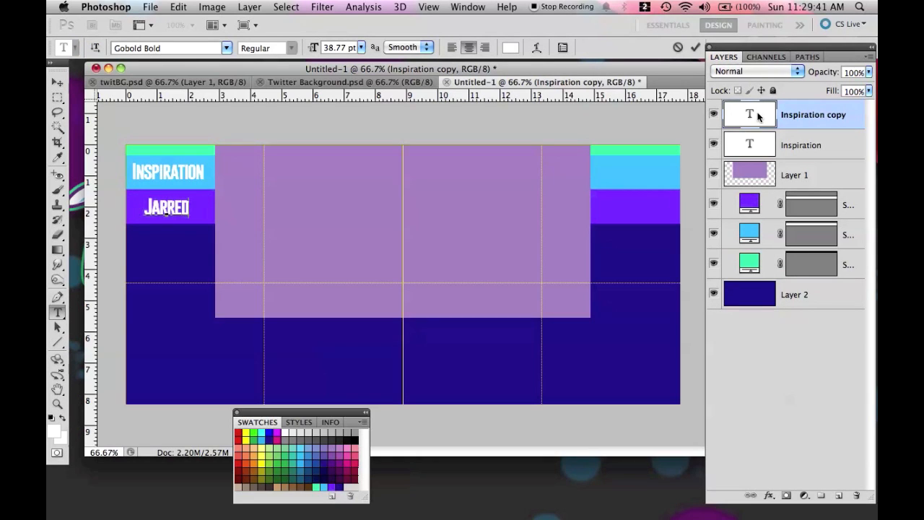
click(57, 83)
- Add a vertical guide at the left edge of "Inspiration" and shift the name text left until it aligns with the guide
mouse_move(190, 207)
mouse_down()
mouse_move(173, 208)
mouse_move(191, 208)
mouse_up()
drag(91, 152, 133, 150)
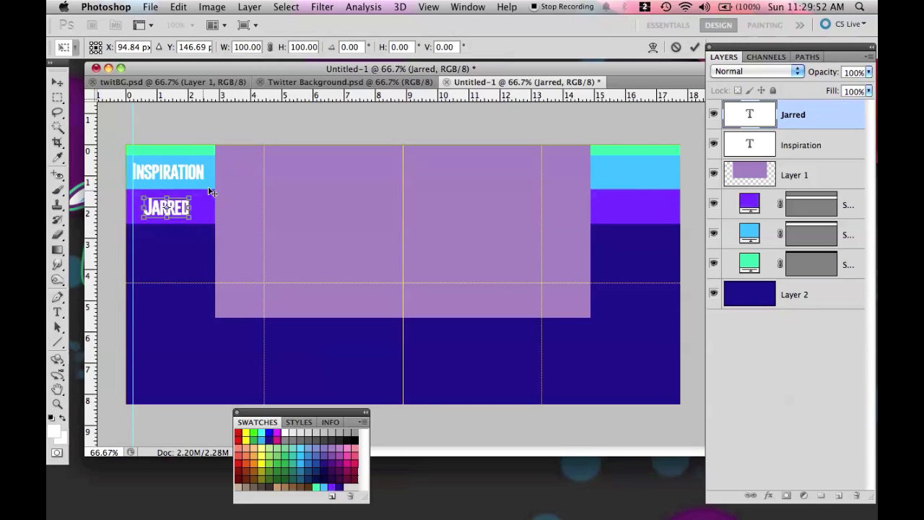
key(Return)
key(Left)
key(Left)
key(Left)
key(Left)
key(Left)
key(Left)
key(Left)
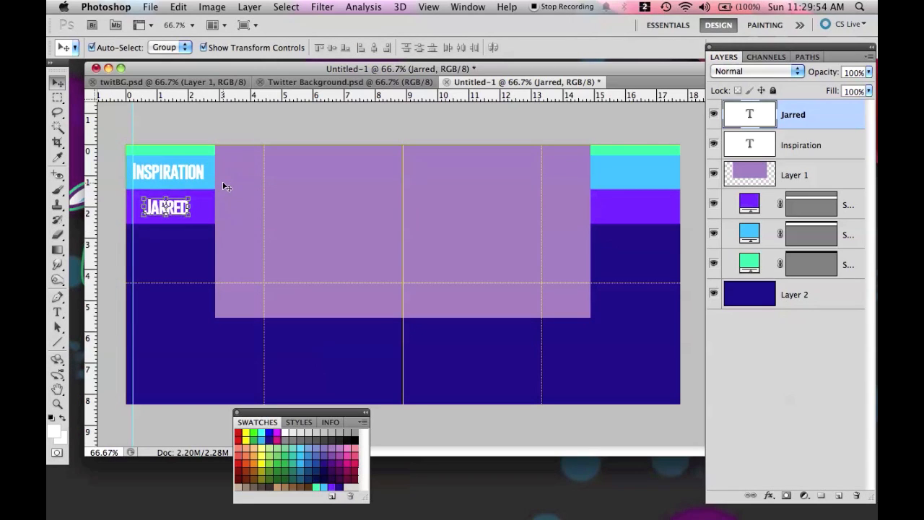
key(Left)
key(Left)
key(Left)
key(Left)
key(Left)
key(Left)
key(Left)
key(Left)
key(Left)
key(Left)
key(Left)
key(Left)
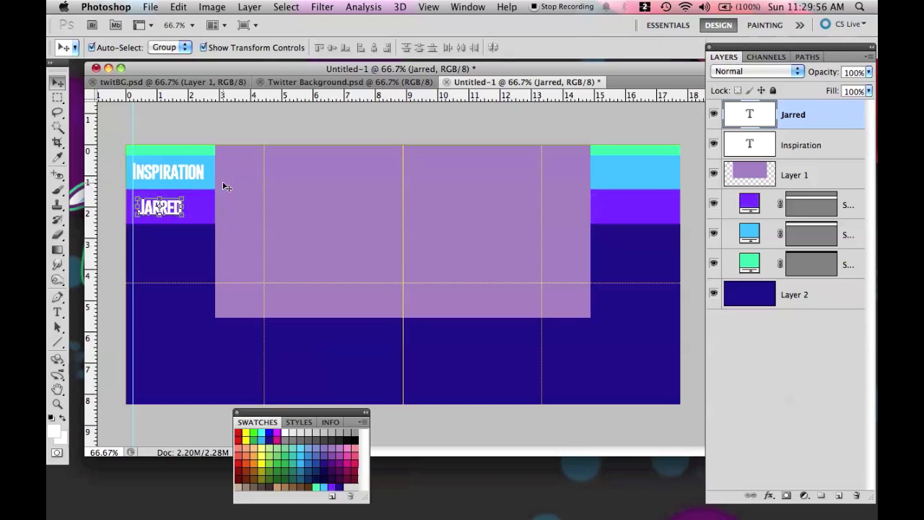
key(Left)
key(Left)
key(Left)
key(Left)
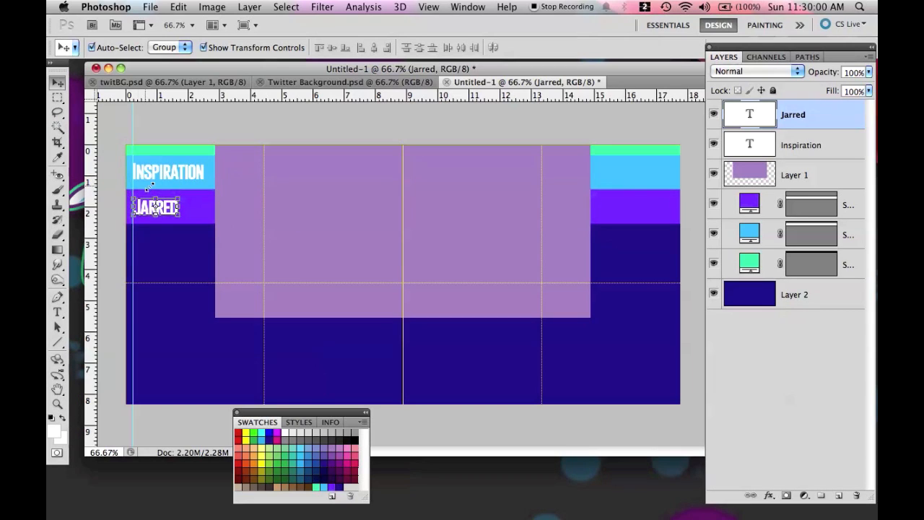
- Duplicate the name text onto the dark blue area below and change the copy to "Thought Candies .com" on three lines
drag(172, 212, 170, 241)
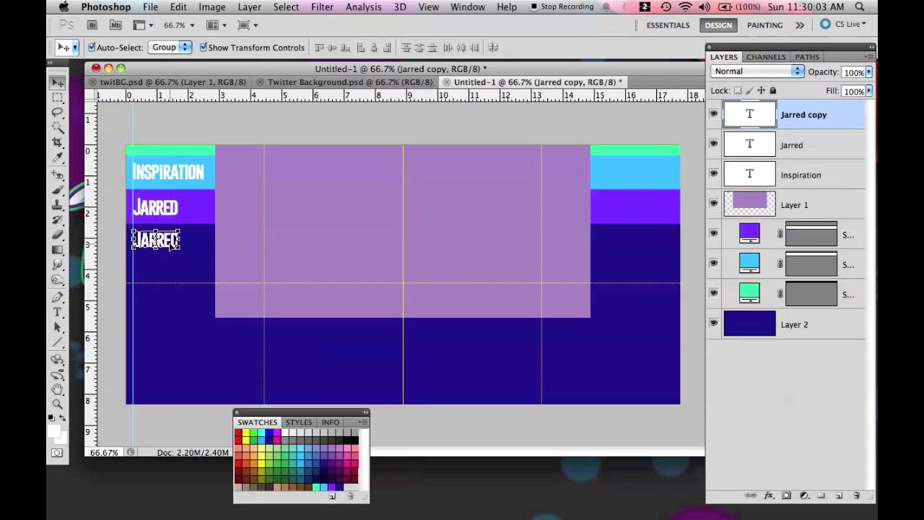
double_click(751, 114)
text(Thought CANDIES)
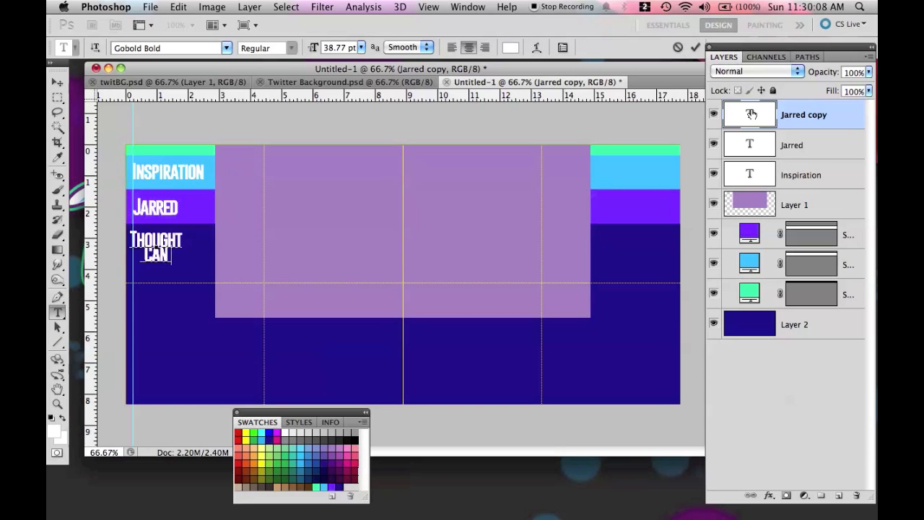
key(Return)
text(.COM)
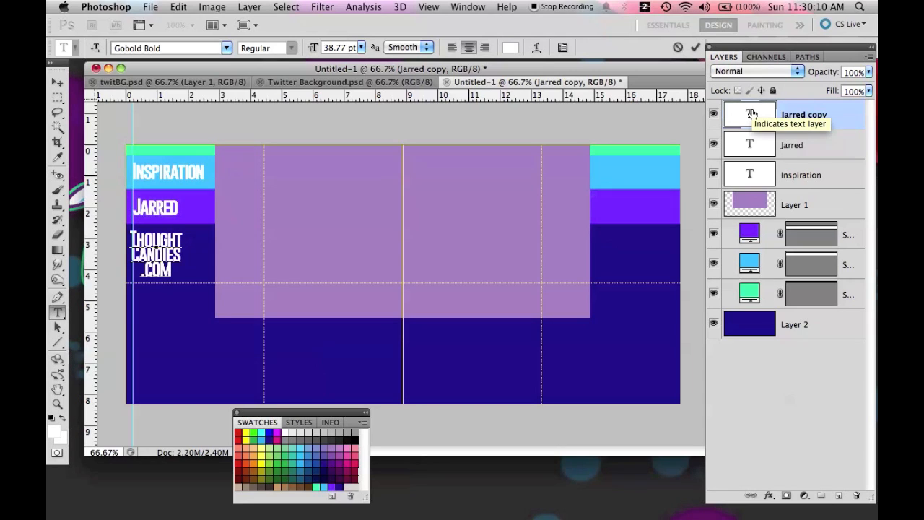
- Set the leading of the whole three-line "Thought Candies .com" text to 33 pt
key(super+a)
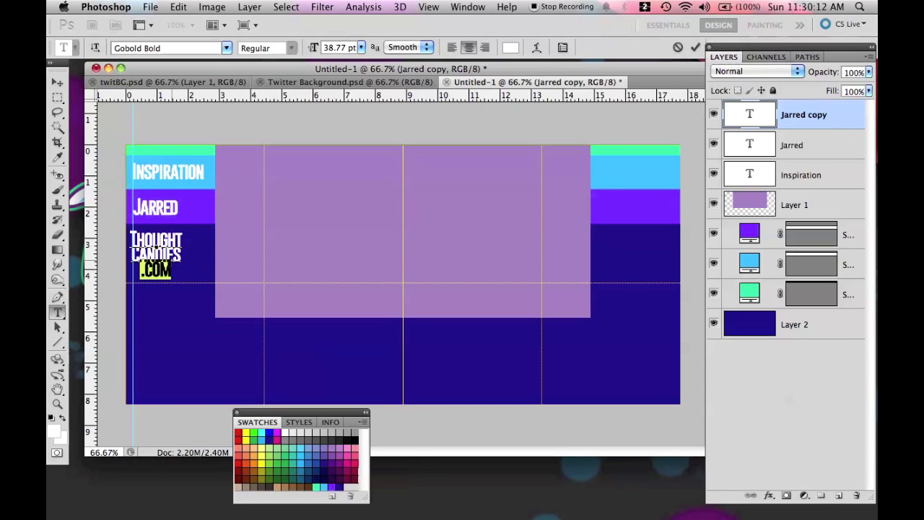
click(562, 47)
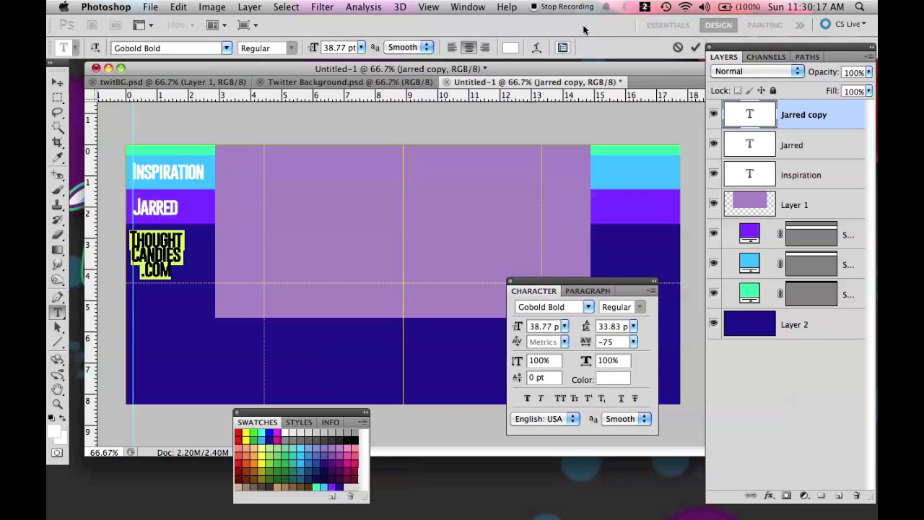
drag(592, 282, 556, 149)
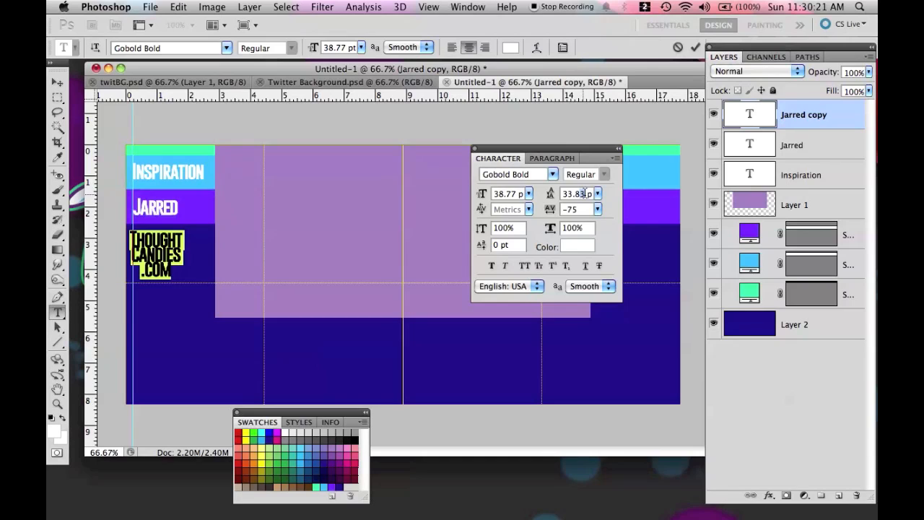
text(0)
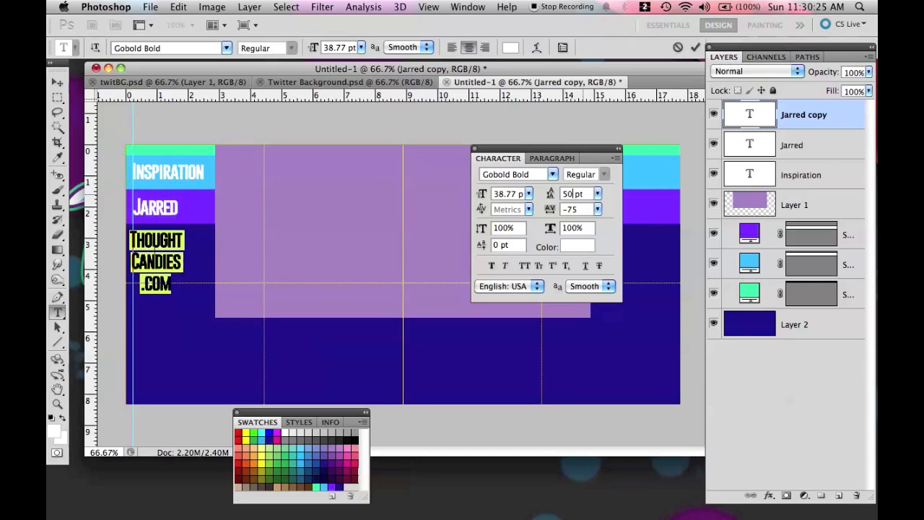
key(BackSpace)
key(BackSpace)
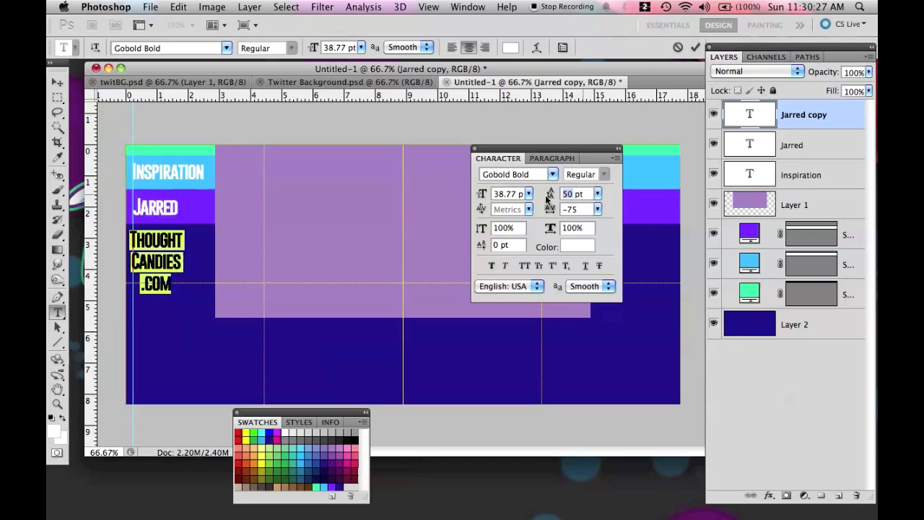
text(33)
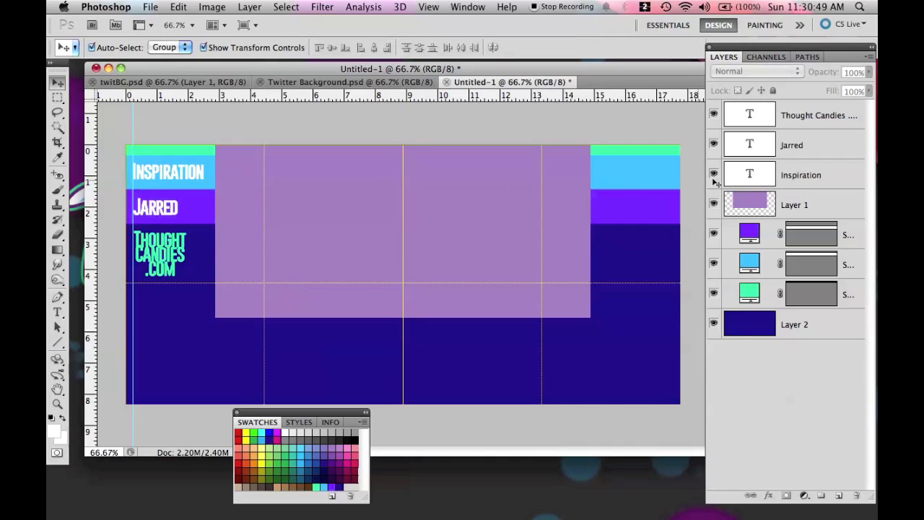
- Hide the light purple rectangle's layer and widen the canvas to 2600 pixels, anchored at the middle of its left edge
click(713, 204)
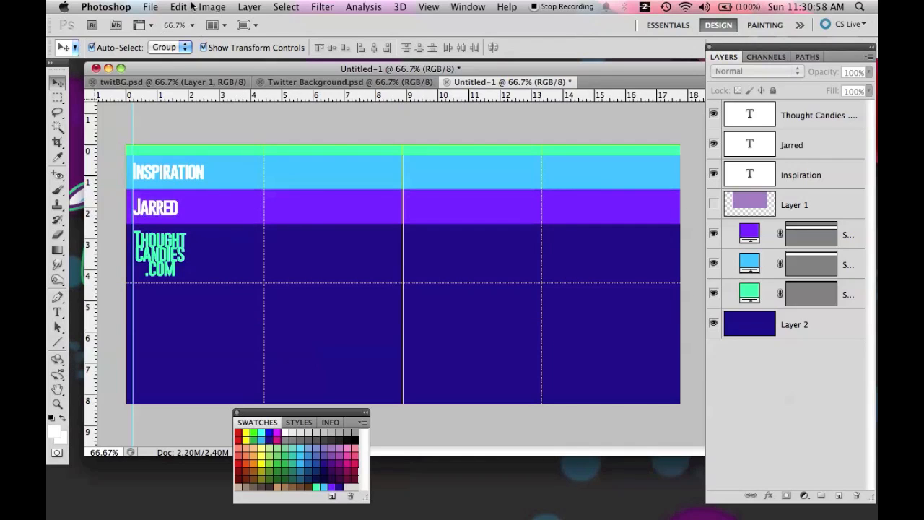
click(212, 8)
click(238, 134)
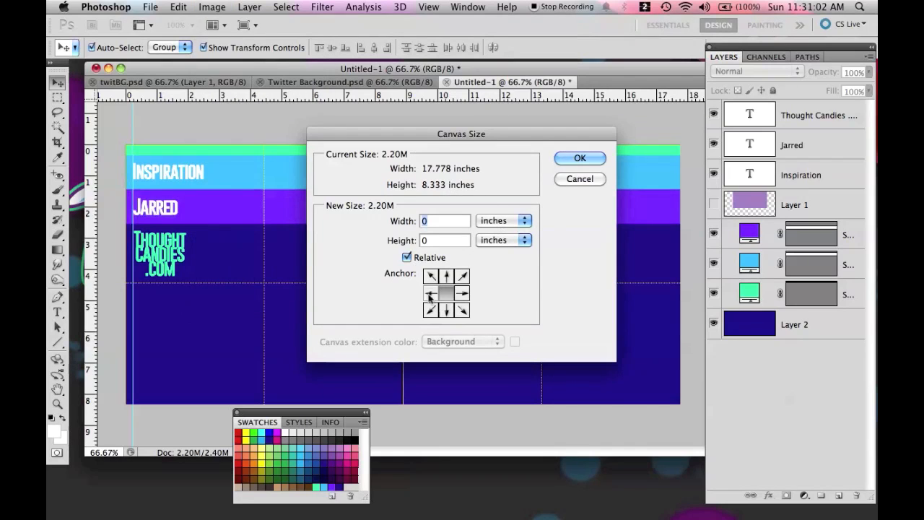
click(429, 294)
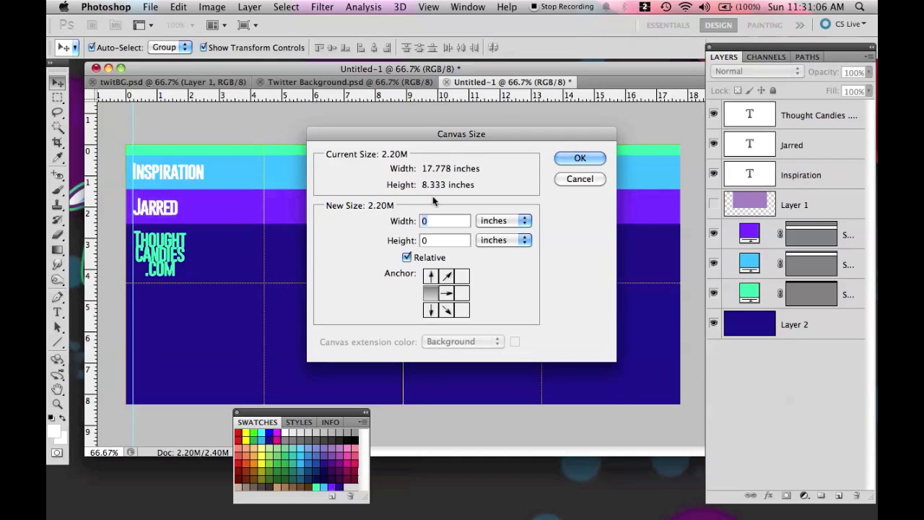
click(492, 221)
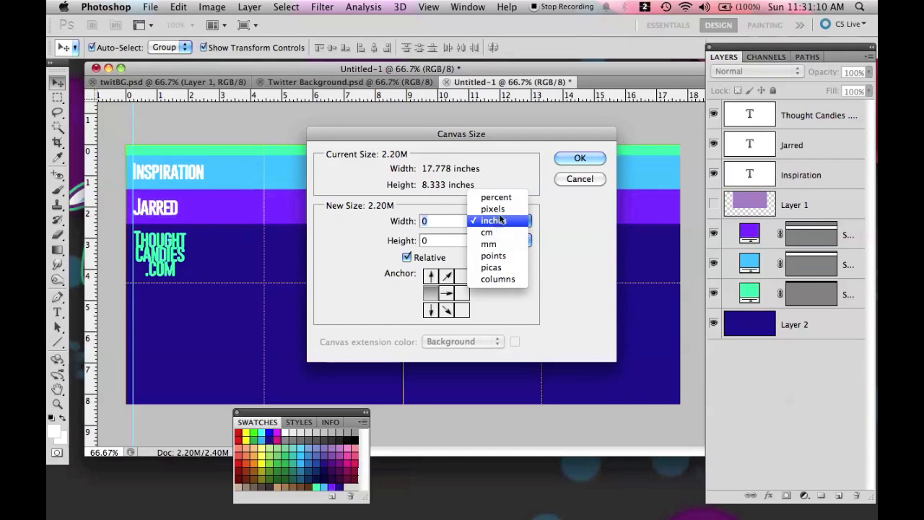
click(493, 209)
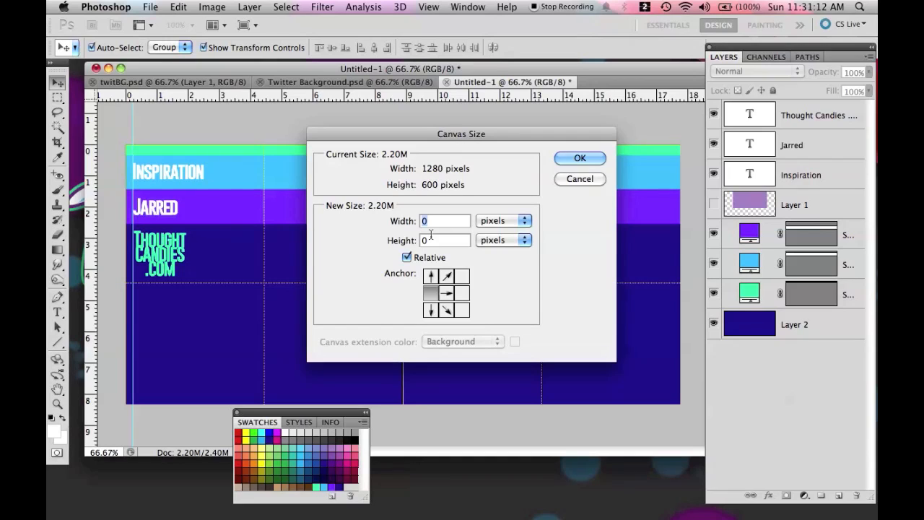
click(406, 256)
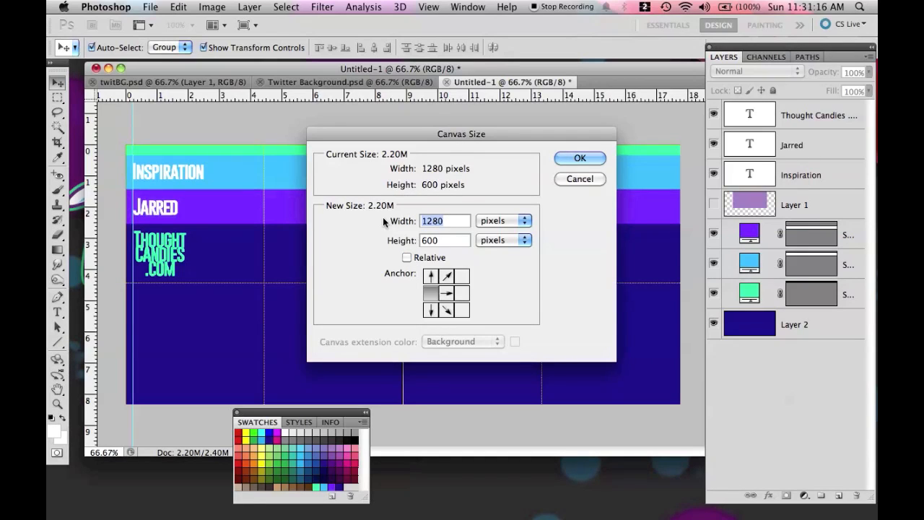
text(2600)
click(584, 158)
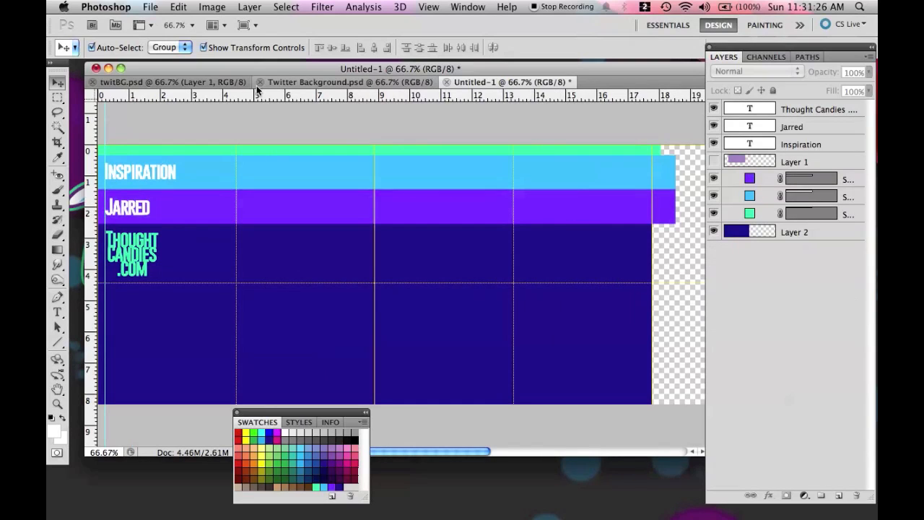
- Stretch the purple band horizontally past the right edge of the widened canvas
key(super+minus)
key(super+minus)
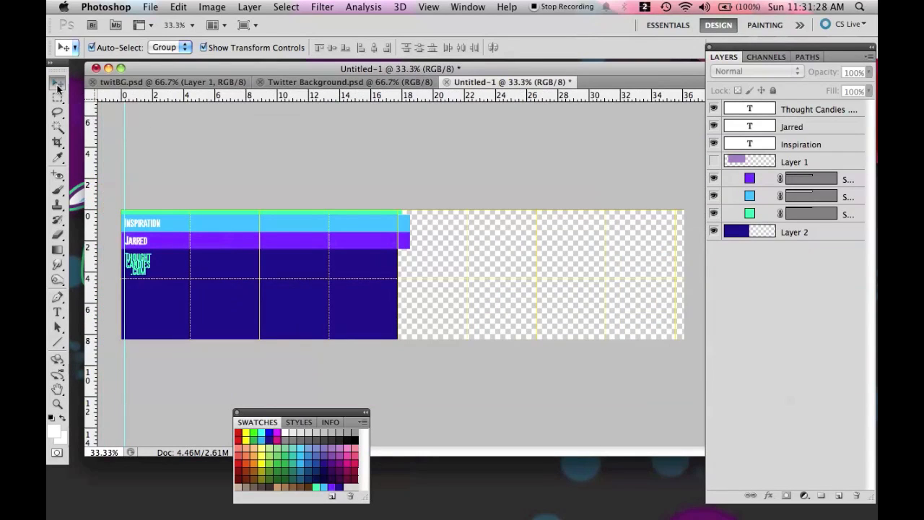
click(403, 241)
drag(410, 241, 703, 244)
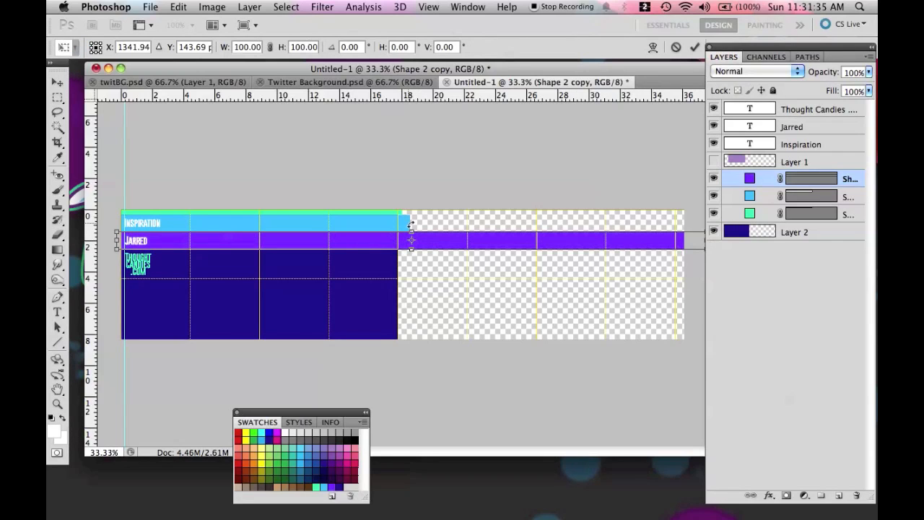
key(Return)
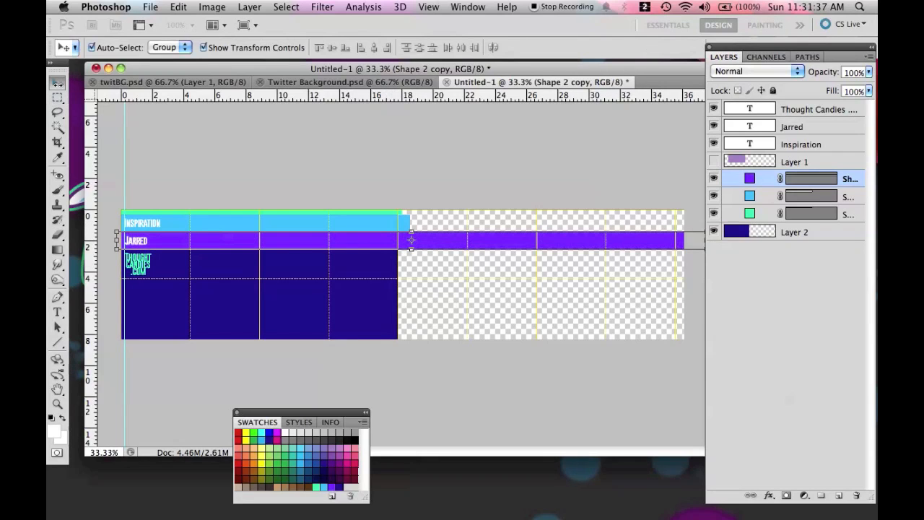
- Stretch the dark blue background layer horizontally to cover the empty area up to the canvas's right edge
click(390, 305)
drag(398, 274, 687, 261)
key(Return)
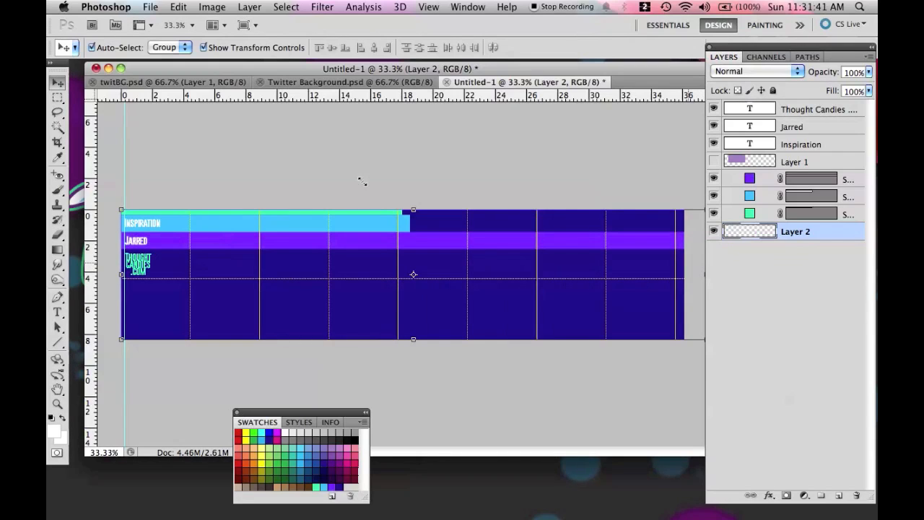
- Widen the thin green band to about 200% so it spans the full canvas width
click(382, 211)
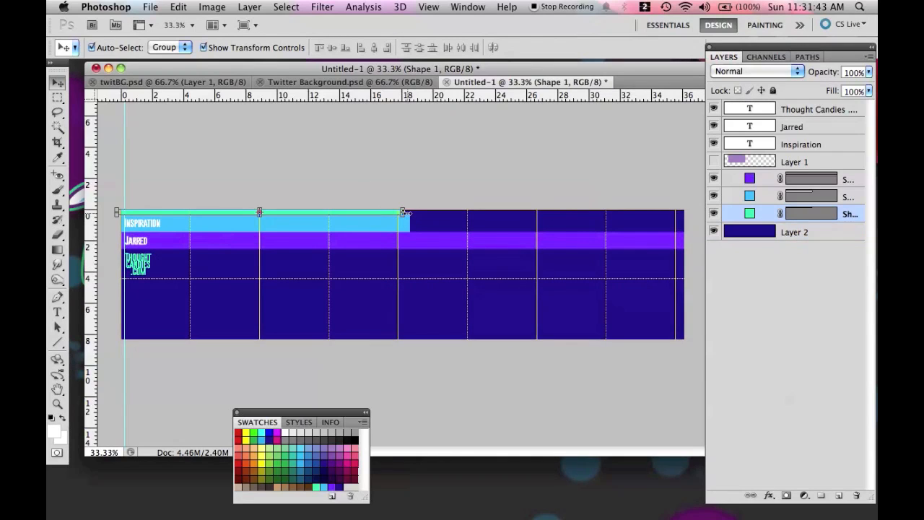
drag(404, 212, 690, 212)
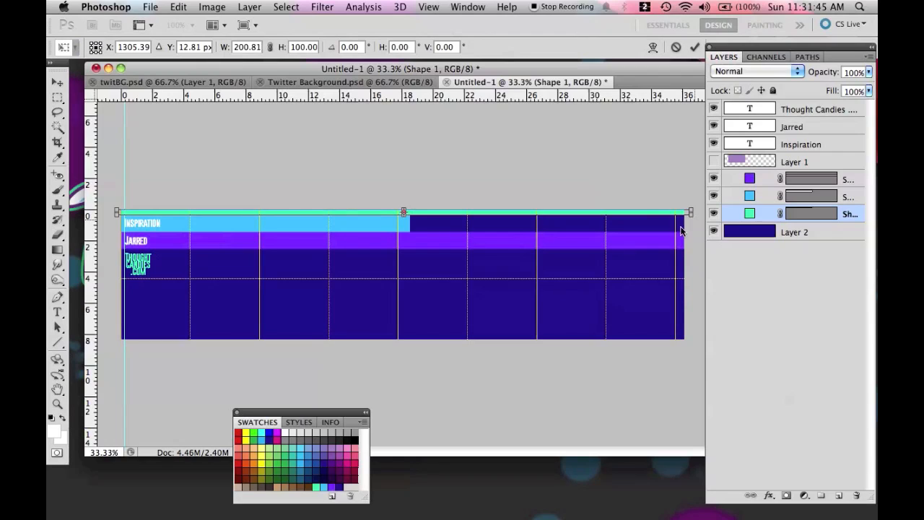
key(Return)
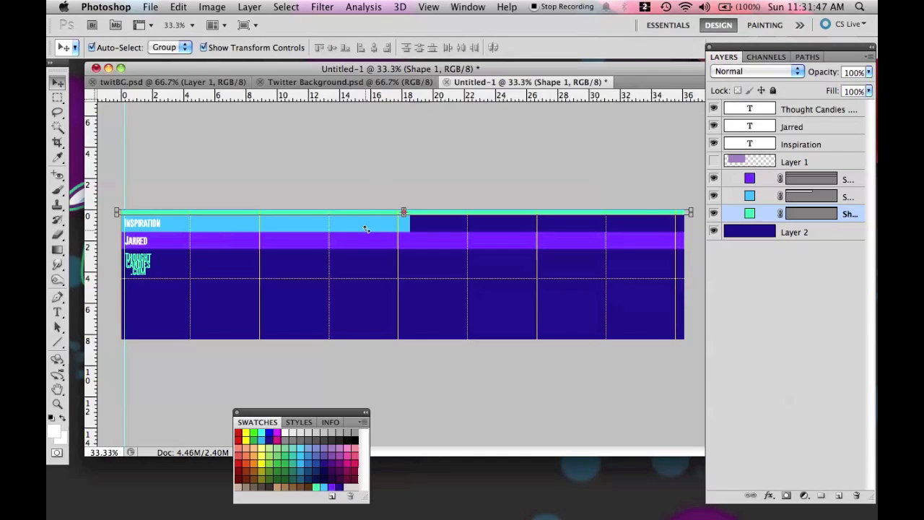
- Stretch the light blue band to the canvas's right edge and deselect its layer
key(super+t)
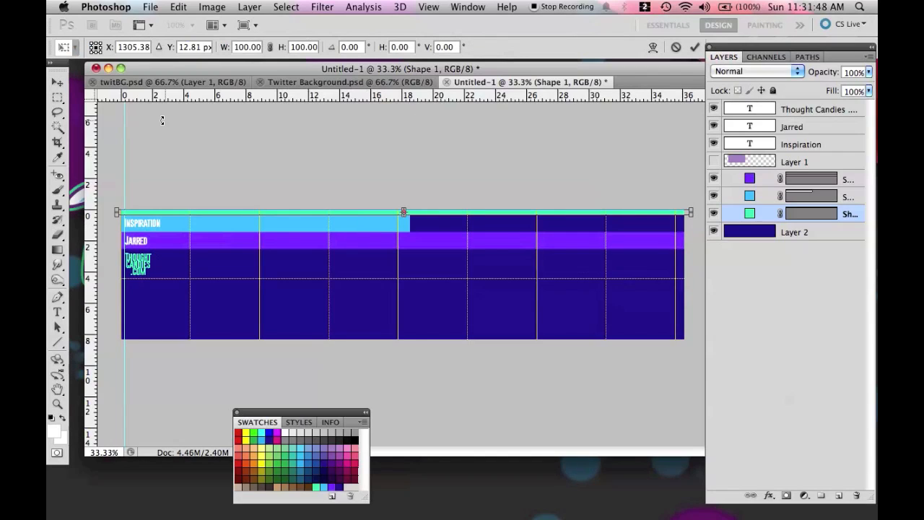
click(59, 85)
click(316, 227)
click(697, 47)
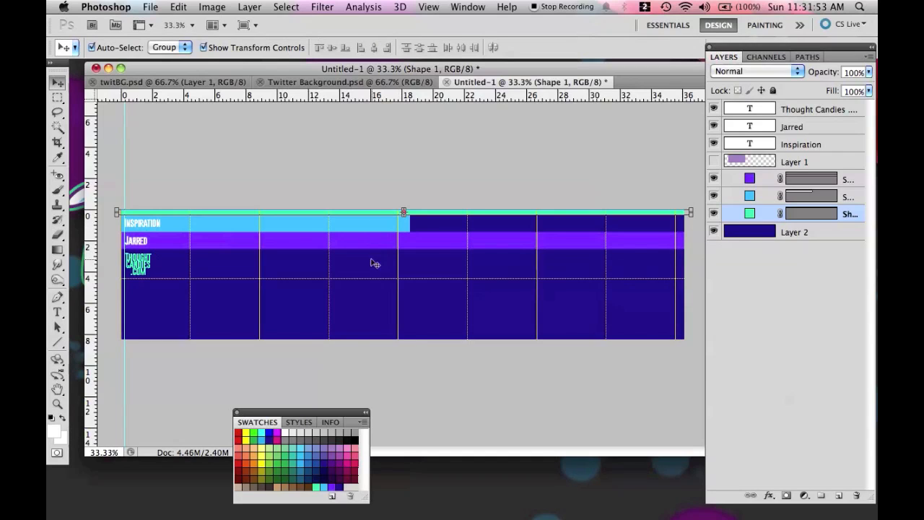
click(397, 267)
click(501, 185)
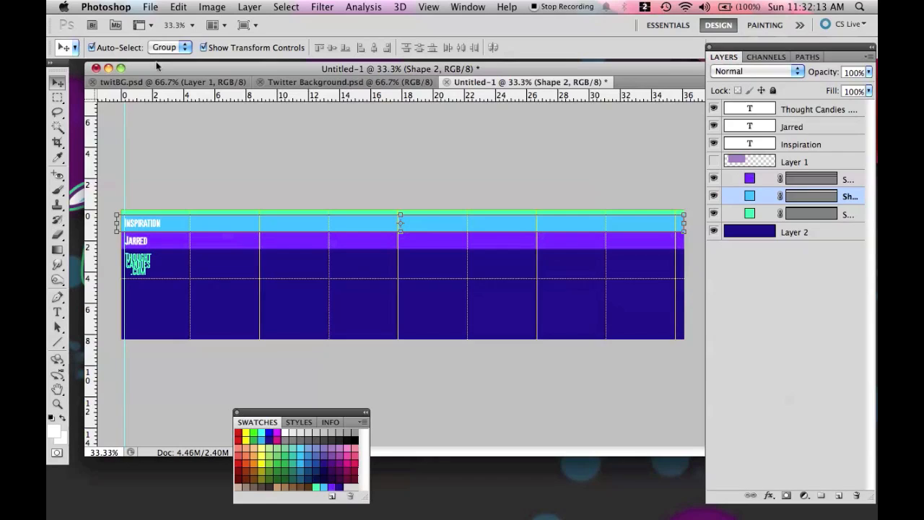
click(221, 185)
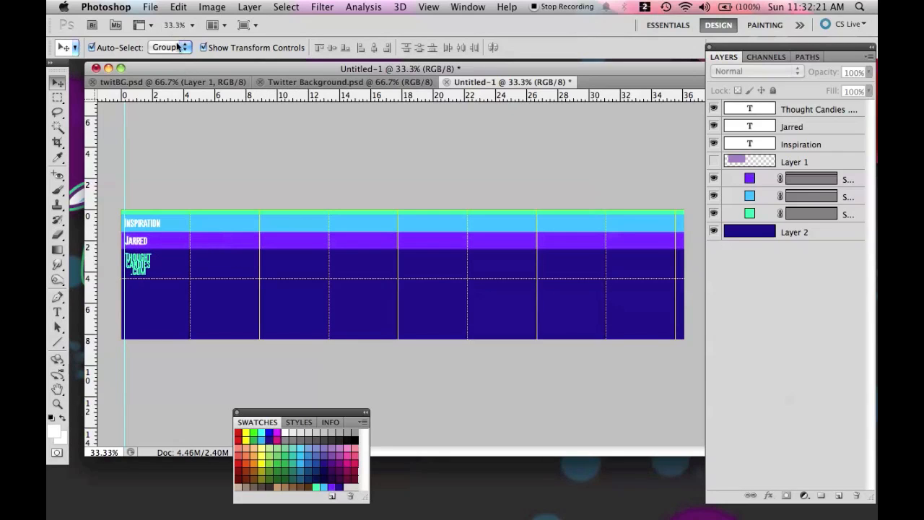
- Save a copy of the widened background design as thing3.png in PNG format on the Desktop
click(151, 7)
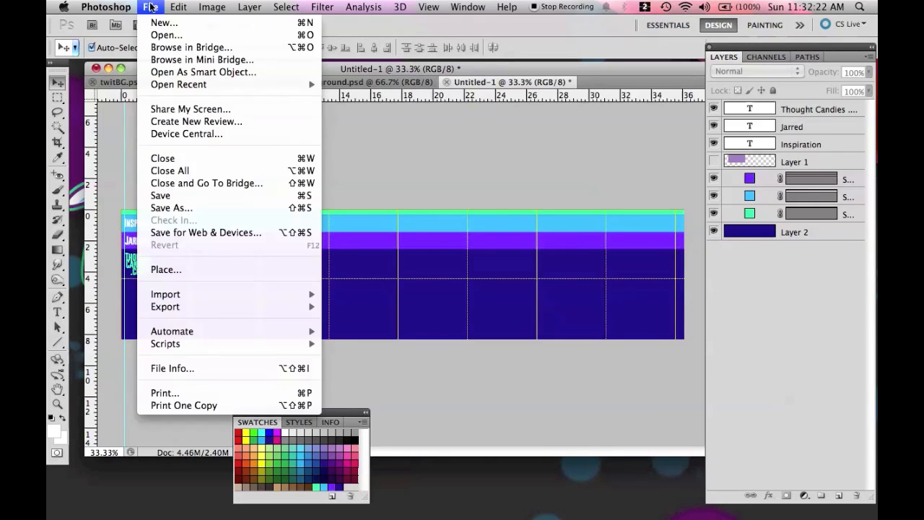
click(193, 209)
click(467, 238)
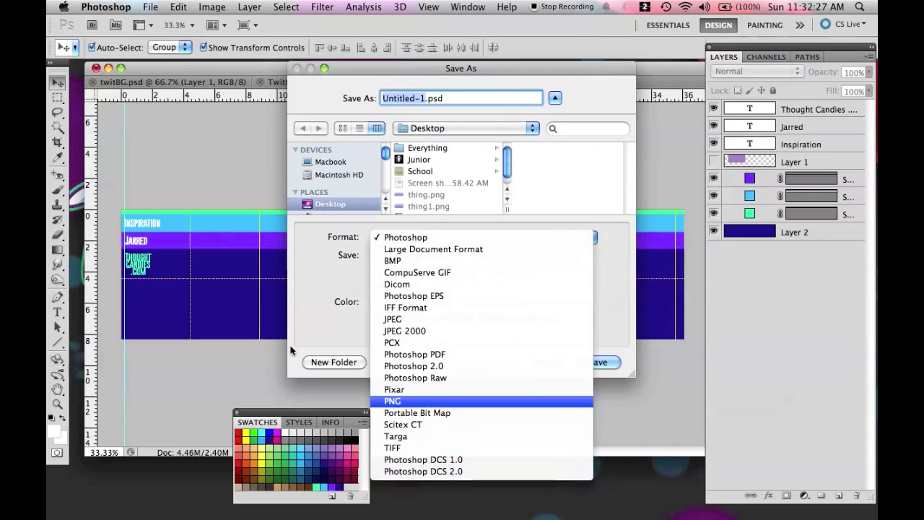
click(432, 401)
text(thing3.png)
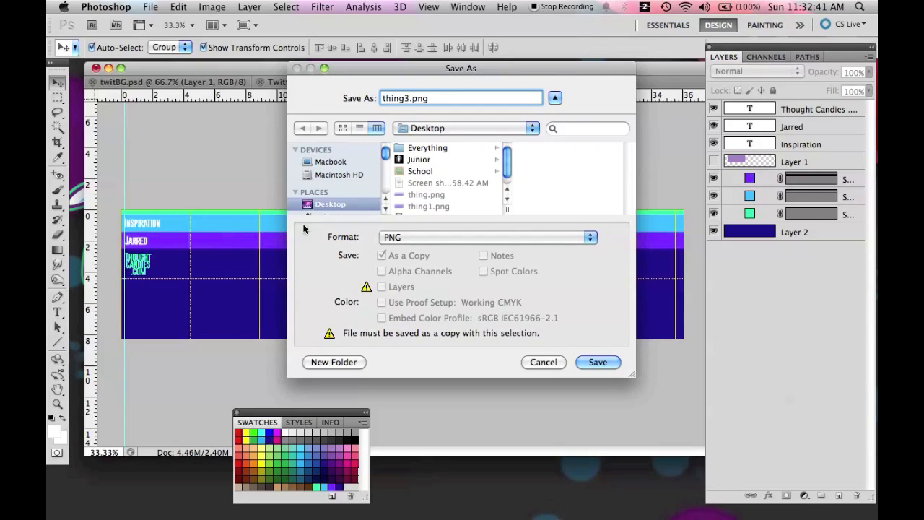
click(597, 362)
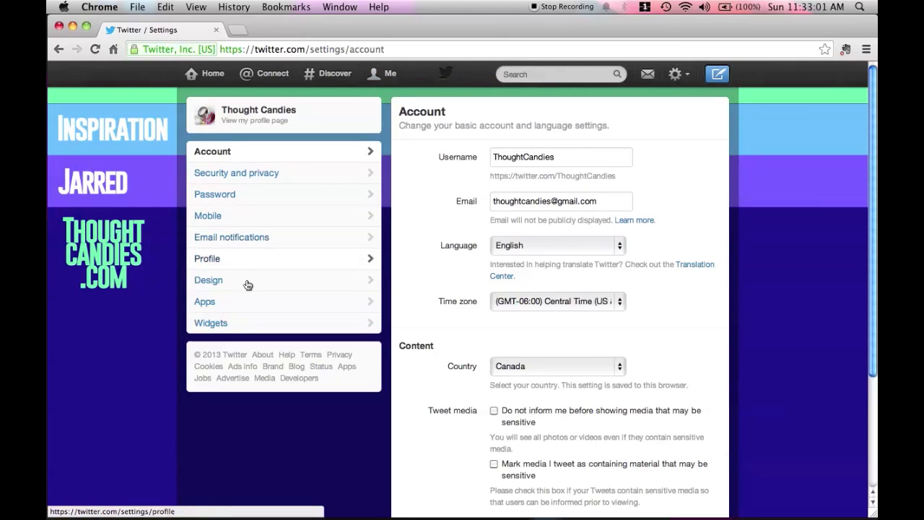
- Switch to Twitter's settings in Chrome and choose thing3.png from the Desktop as the background image in the Design settings
click(247, 285)
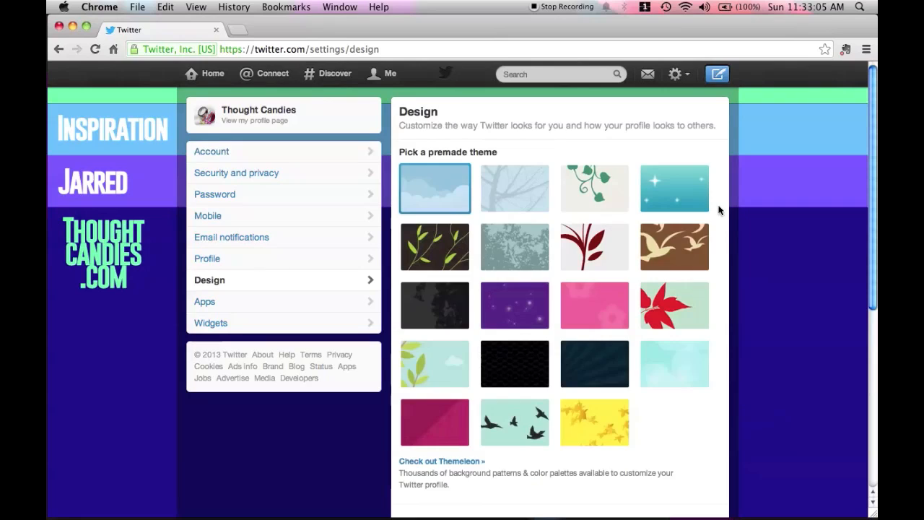
scroll(845, 279, down, 5)
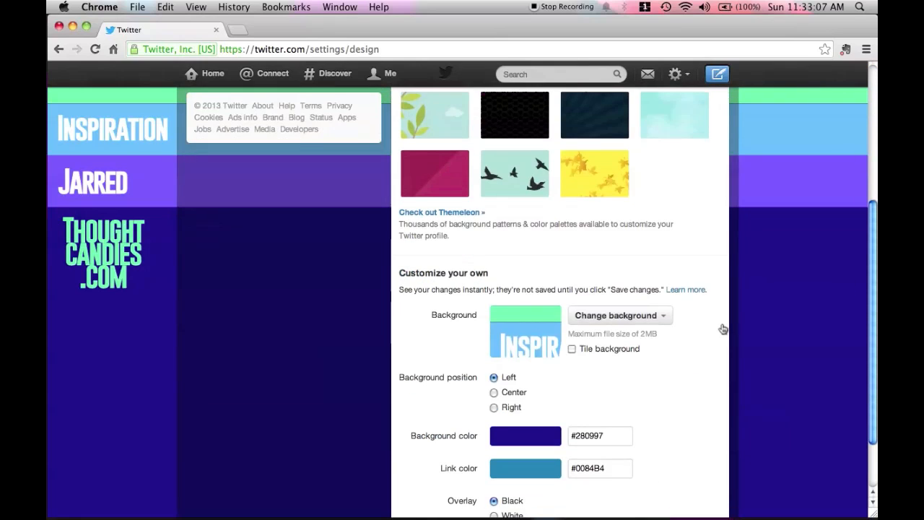
click(616, 312)
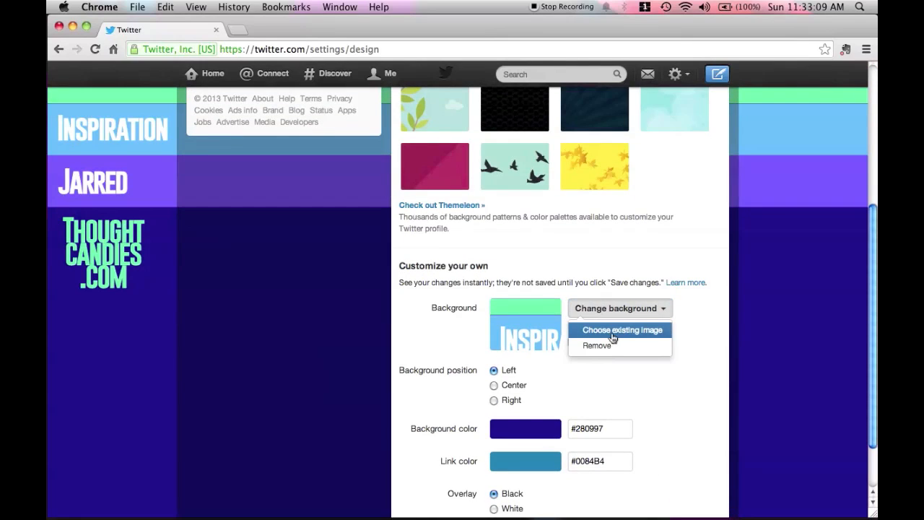
click(636, 336)
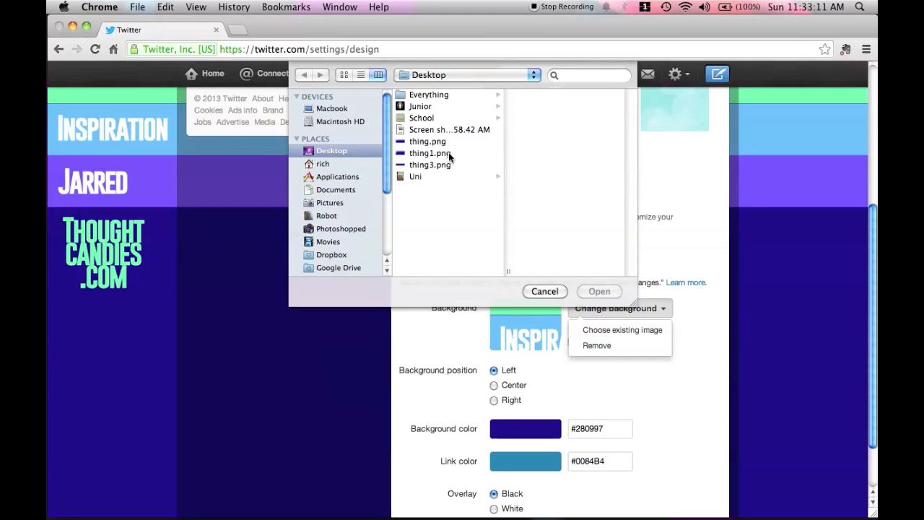
click(449, 164)
click(599, 291)
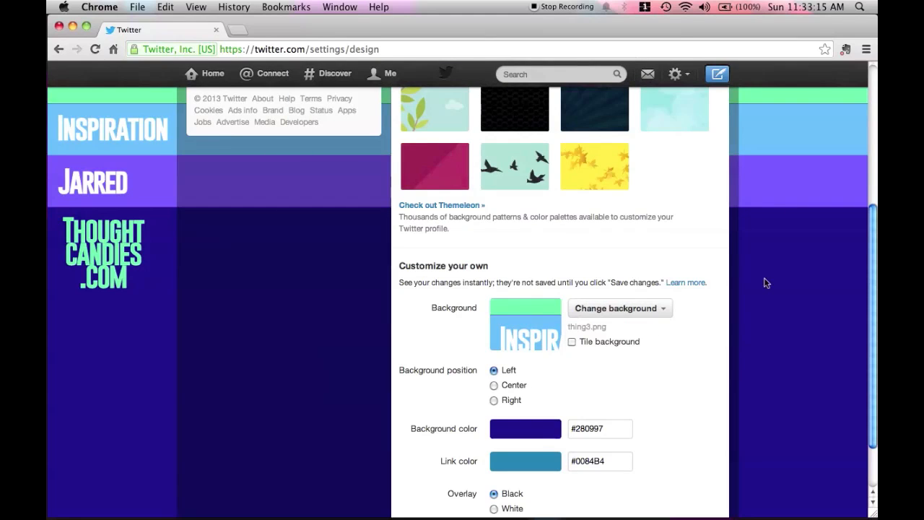
- Check the background colour value and save the Twitter design changes with the new background image
scroll(532, 334, down, 2)
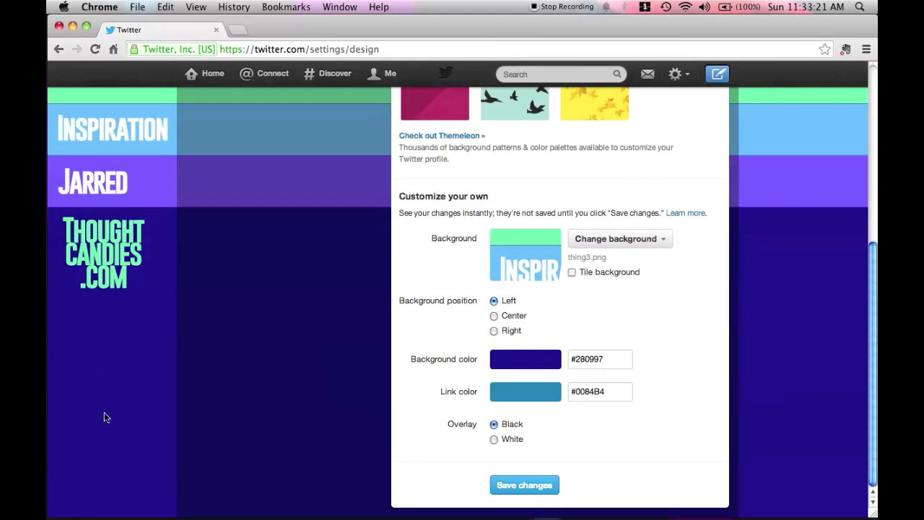
click(591, 365)
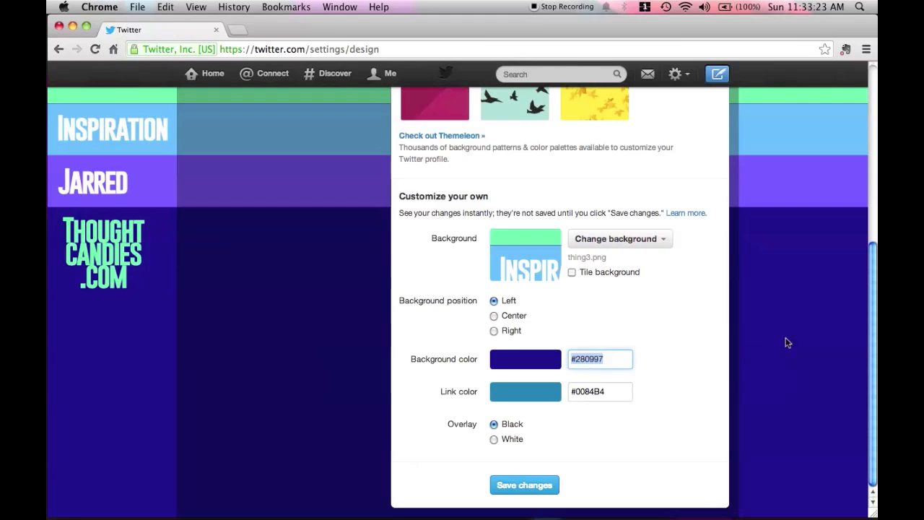
click(524, 485)
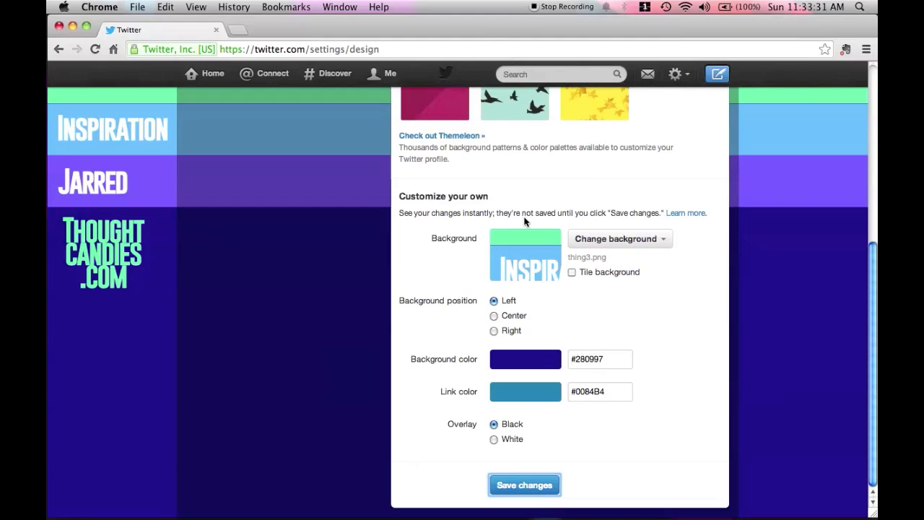
click(518, 482)
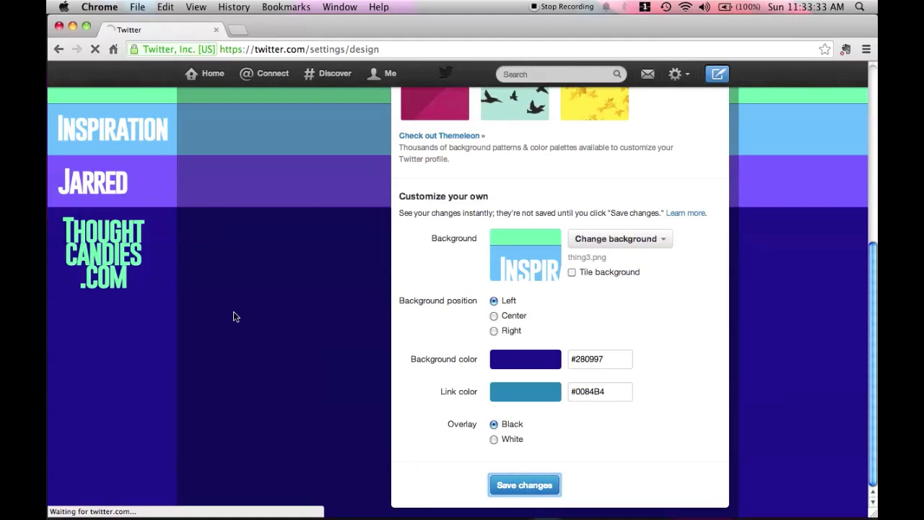